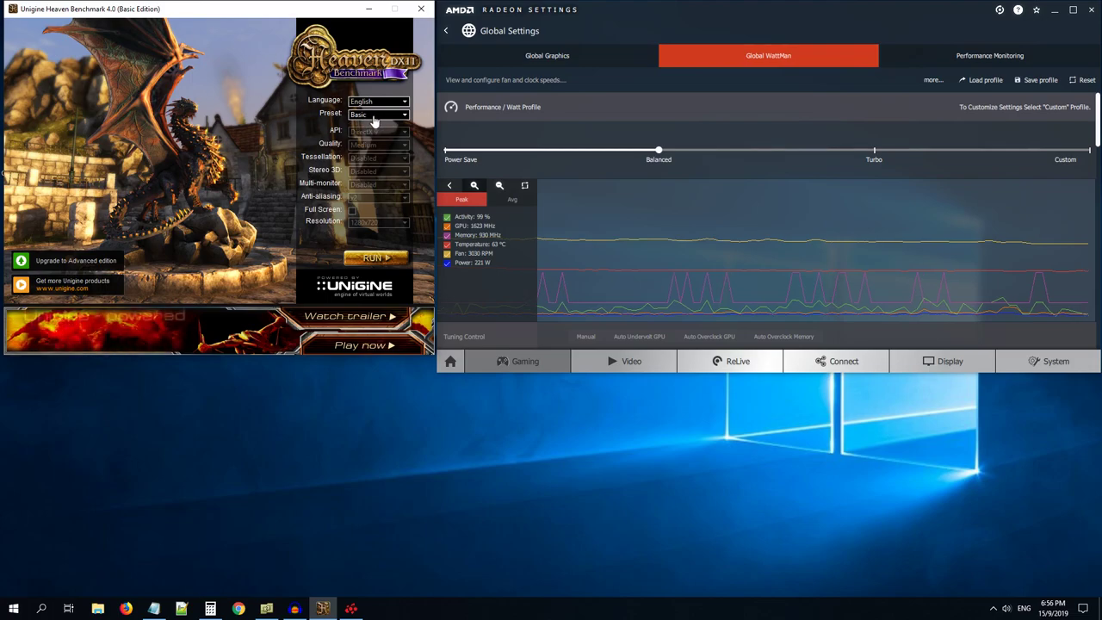
Set the Heaven benchmark to the Custom preset with the DirectX 11 API.
{"action": "left_click", "coordinate": [367, 117]}
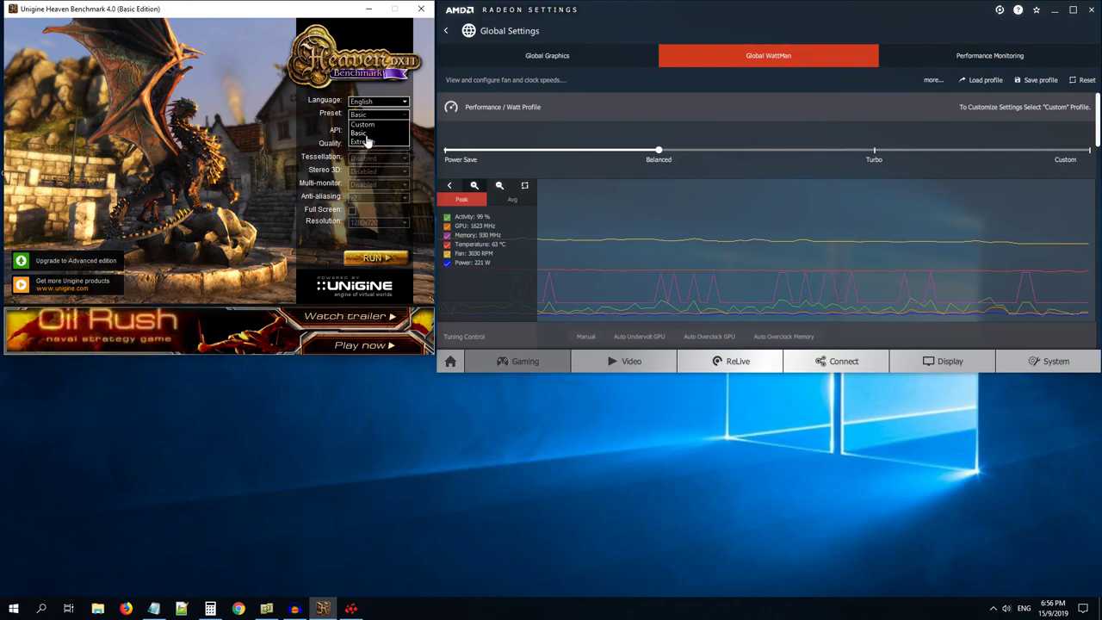
{"action": "left_click", "coordinate": [368, 134]}
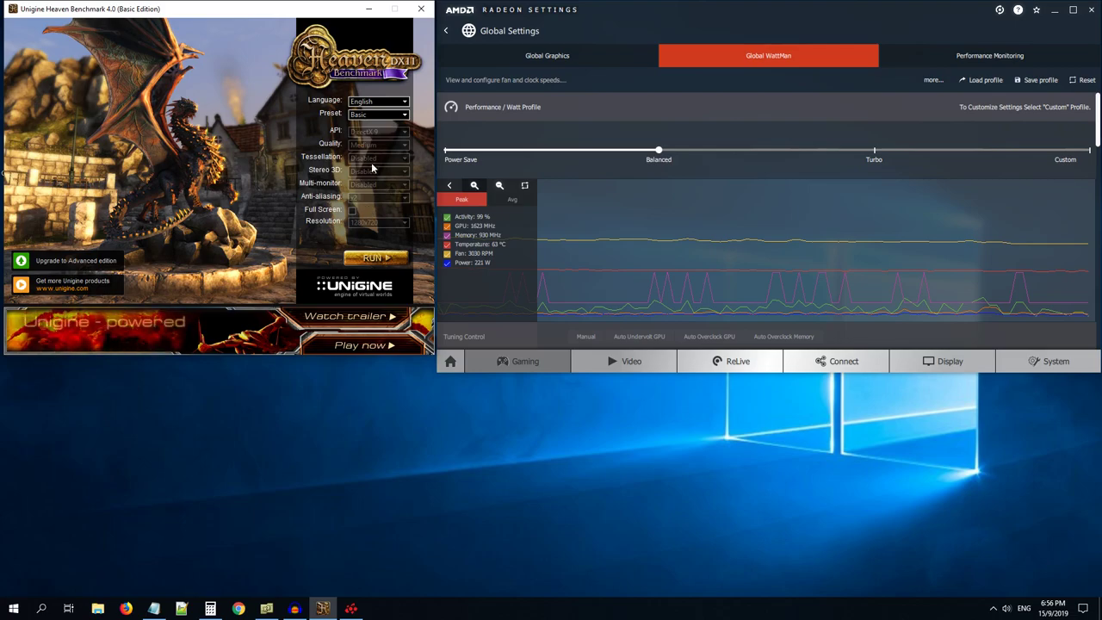
{"action": "left_click", "coordinate": [377, 115]}
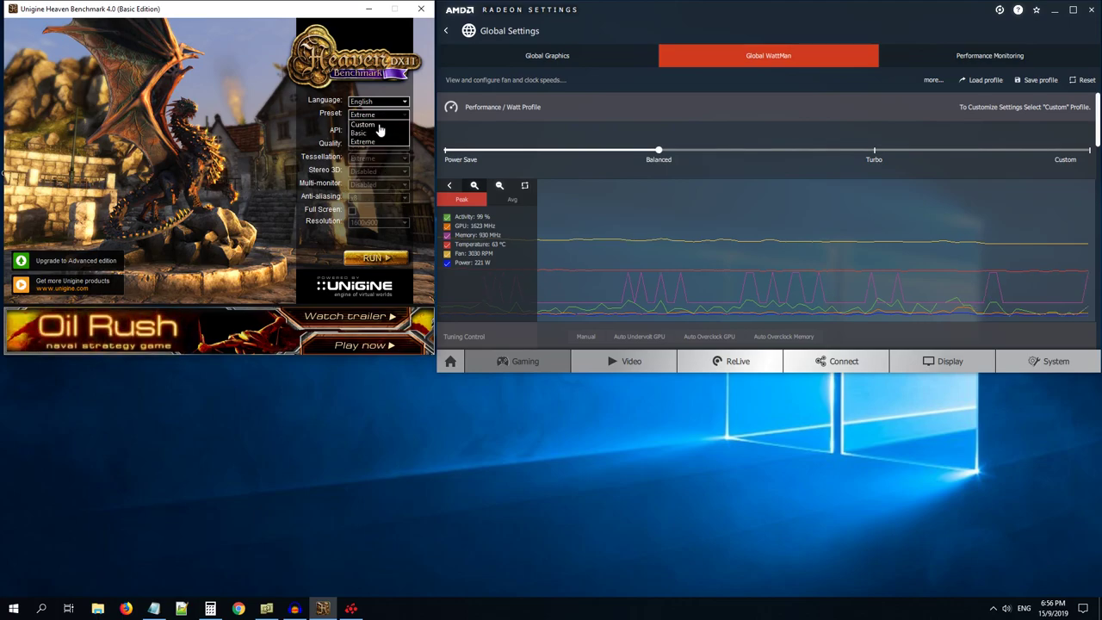
{"action": "left_click", "coordinate": [379, 126]}
{"action": "left_click", "coordinate": [387, 131]}
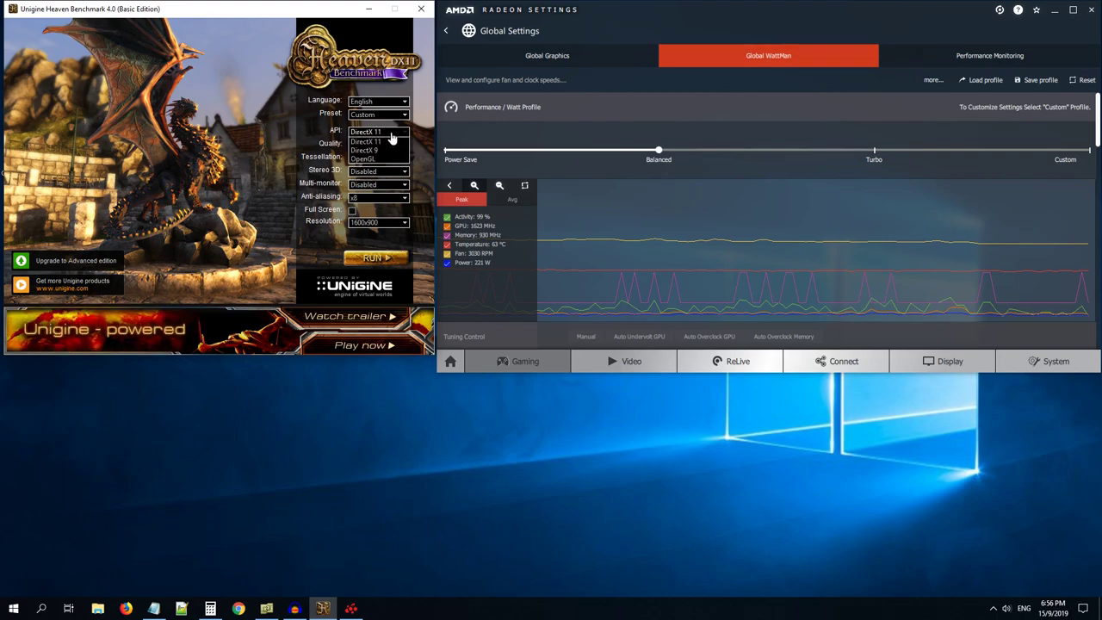
{"action": "left_click", "coordinate": [380, 142]}
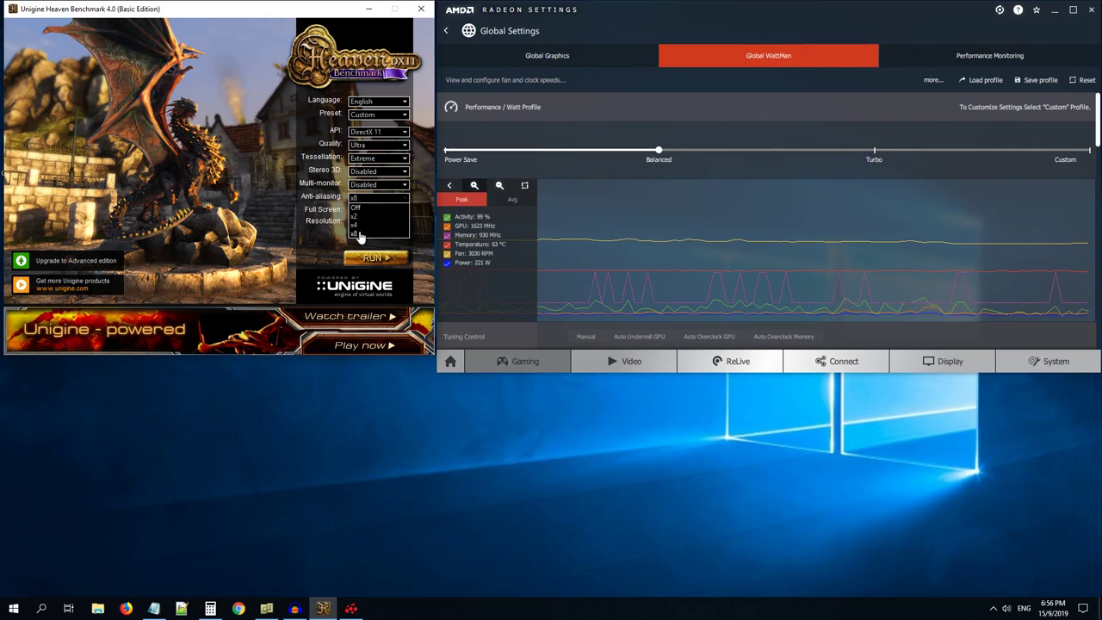
Set the benchmark's anti-aliasing to x8 and its resolution to 640x360.
{"action": "left_click", "coordinate": [360, 234]}
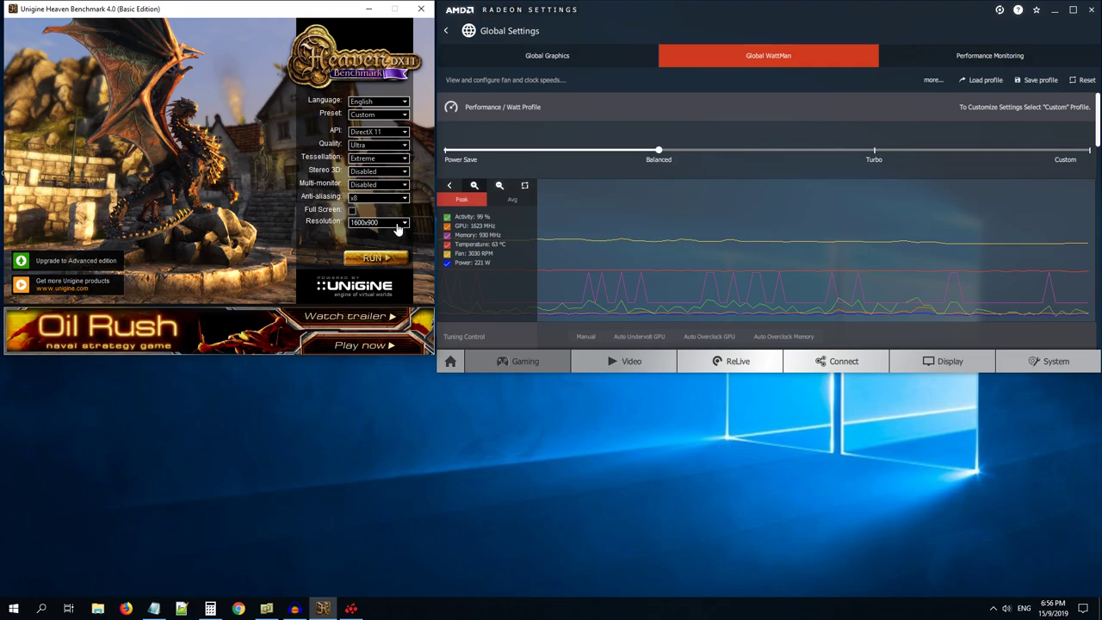
{"action": "left_click", "coordinate": [398, 228]}
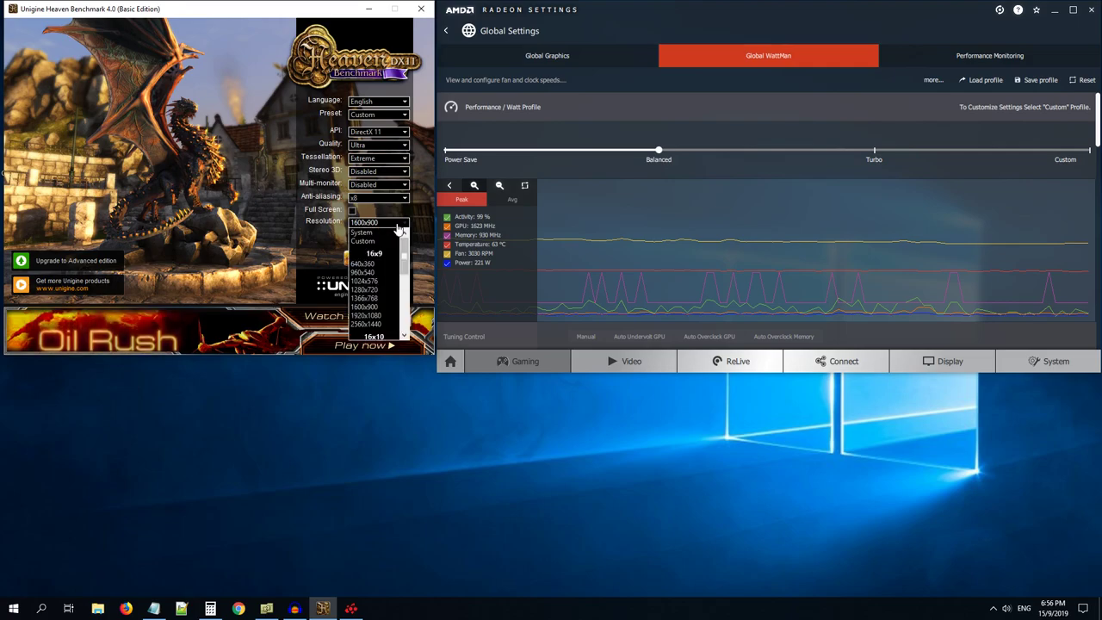
{"action": "left_click", "coordinate": [362, 263]}
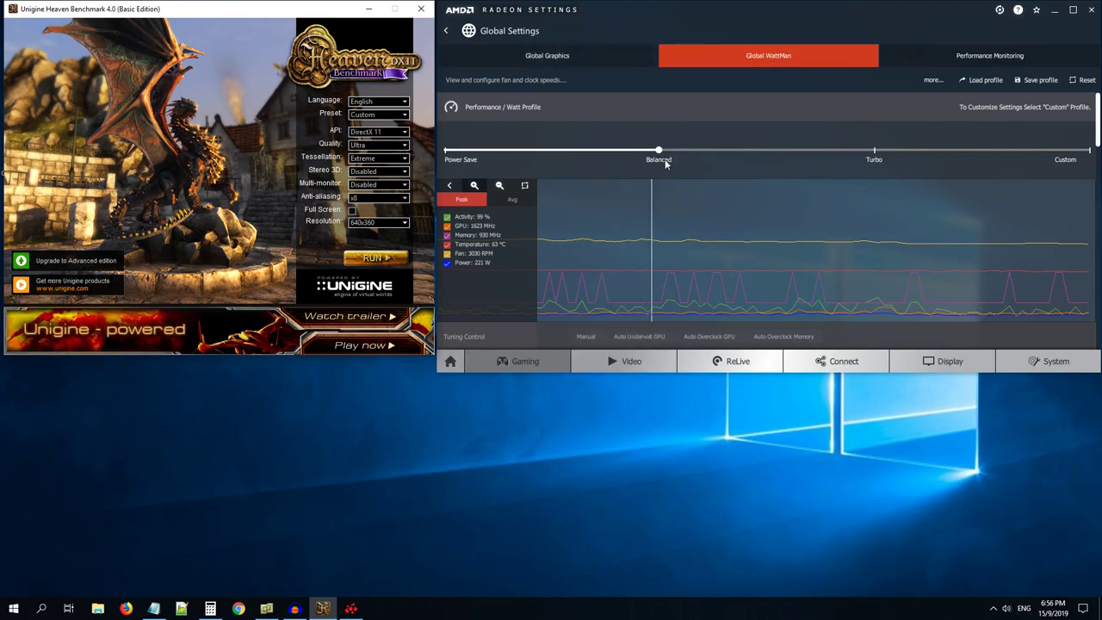
Reload the Global WattMan page in Radeon Settings through the home page and the global gaming settings.
{"action": "left_click", "coordinate": [451, 361]}
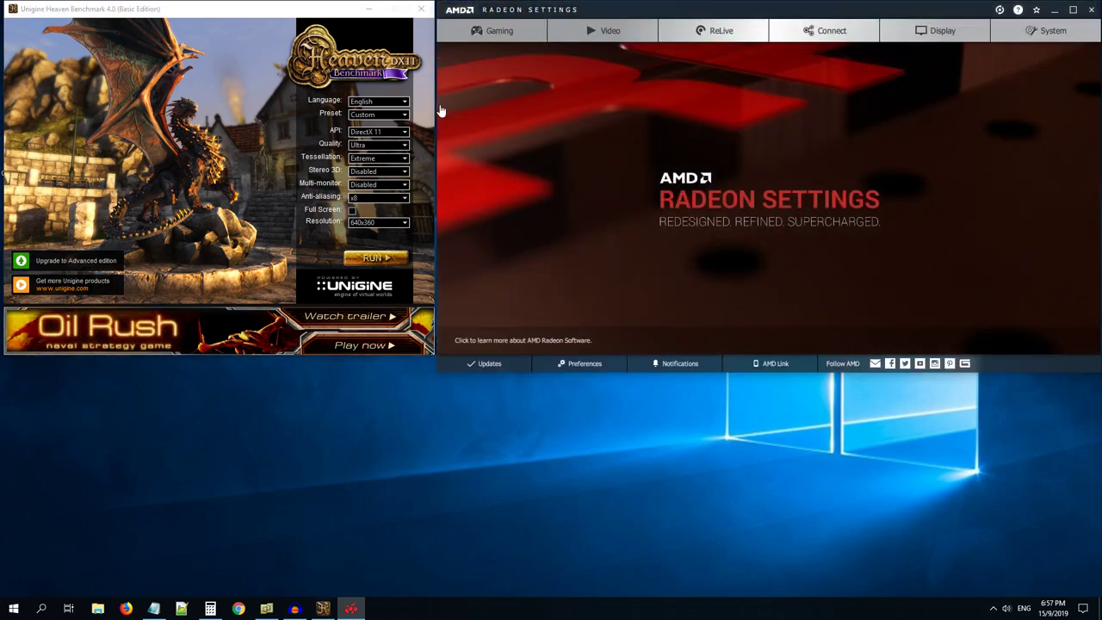
{"action": "left_click", "coordinate": [492, 31]}
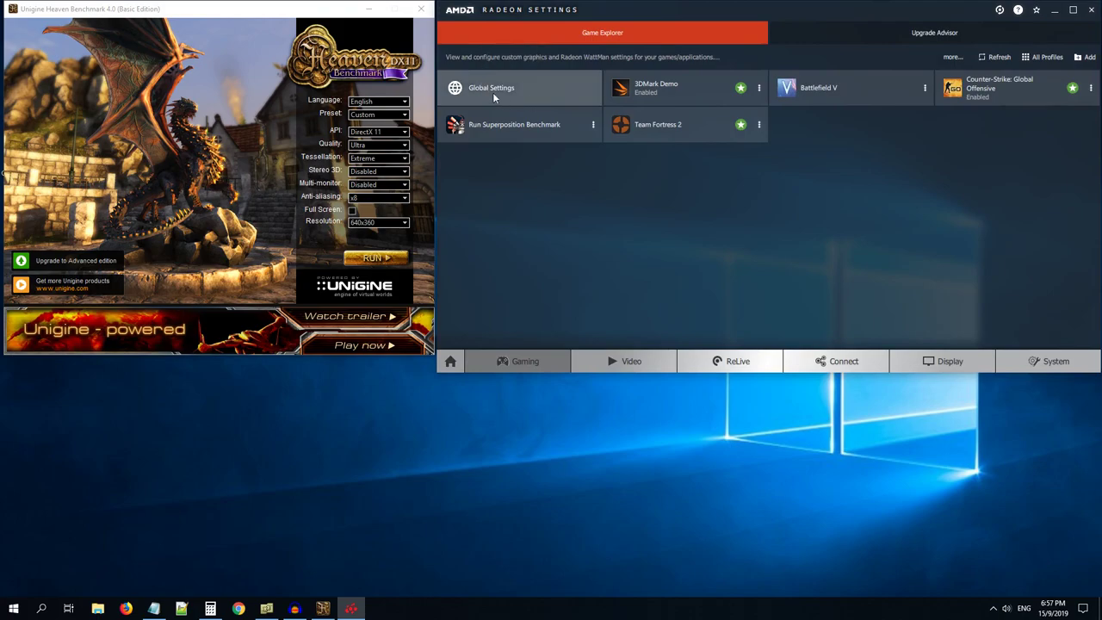
{"action": "left_click", "coordinate": [500, 95]}
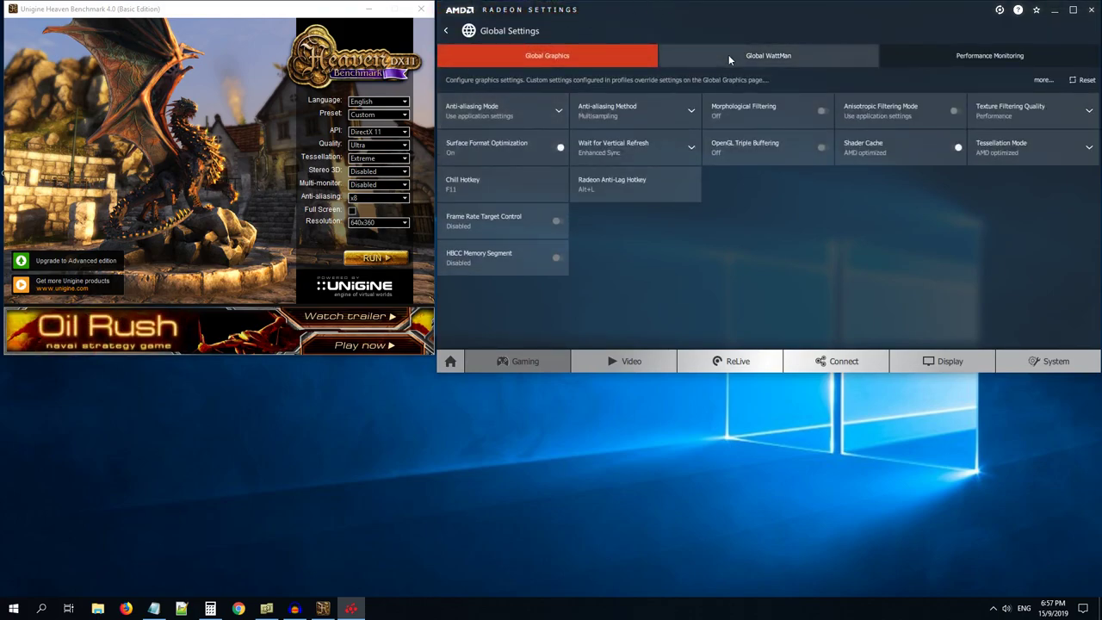
{"action": "left_click", "coordinate": [728, 54]}
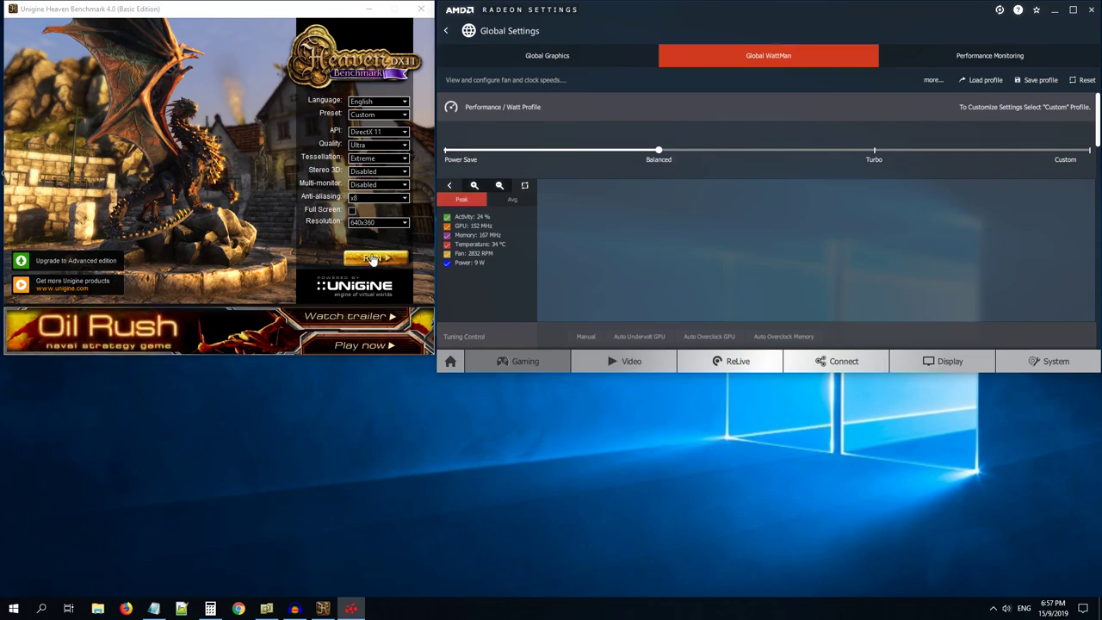
Run the benchmark in a Heaven window placed below its launcher and dismiss the results.
{"action": "left_click", "coordinate": [372, 259]}
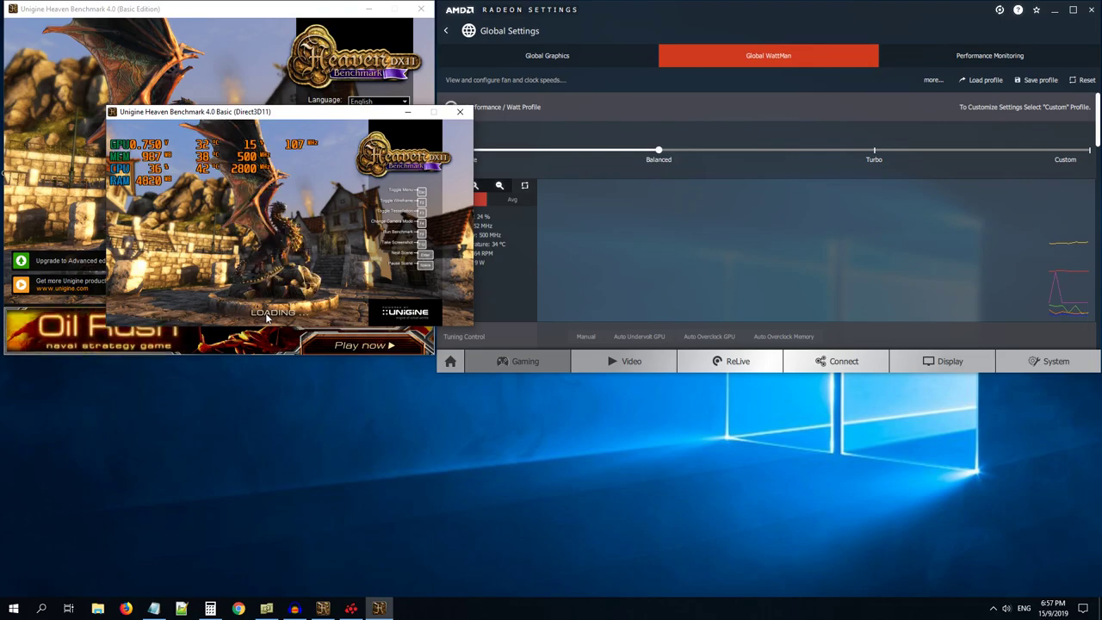
{"action": "left_click_drag", "start_coordinate": [314, 117], "coordinate": [230, 360]}
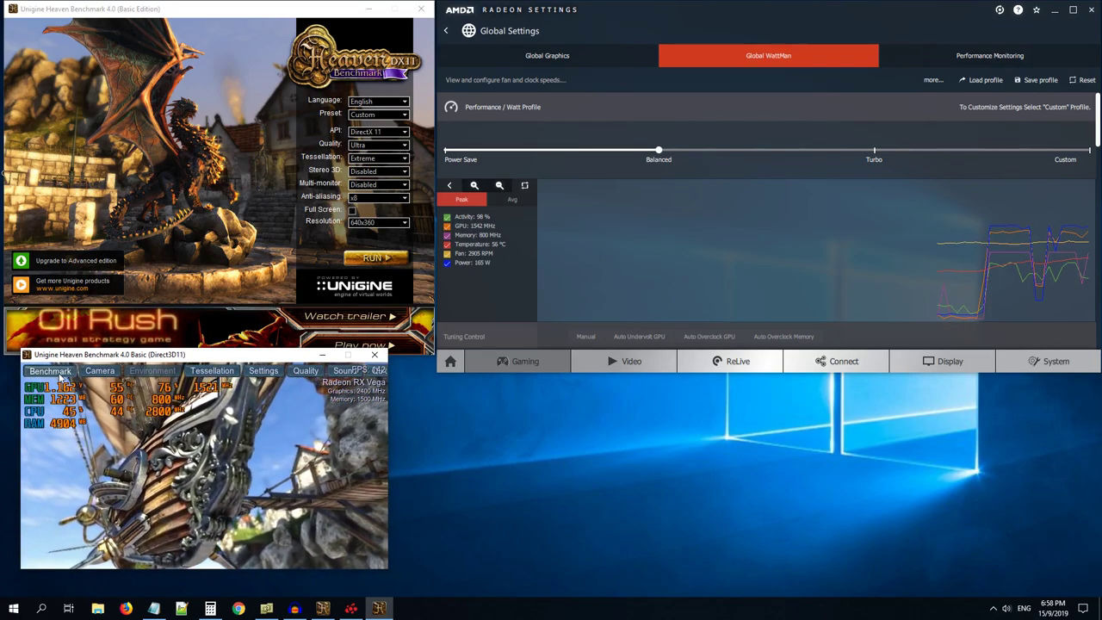
{"action": "left_click", "coordinate": [50, 372]}
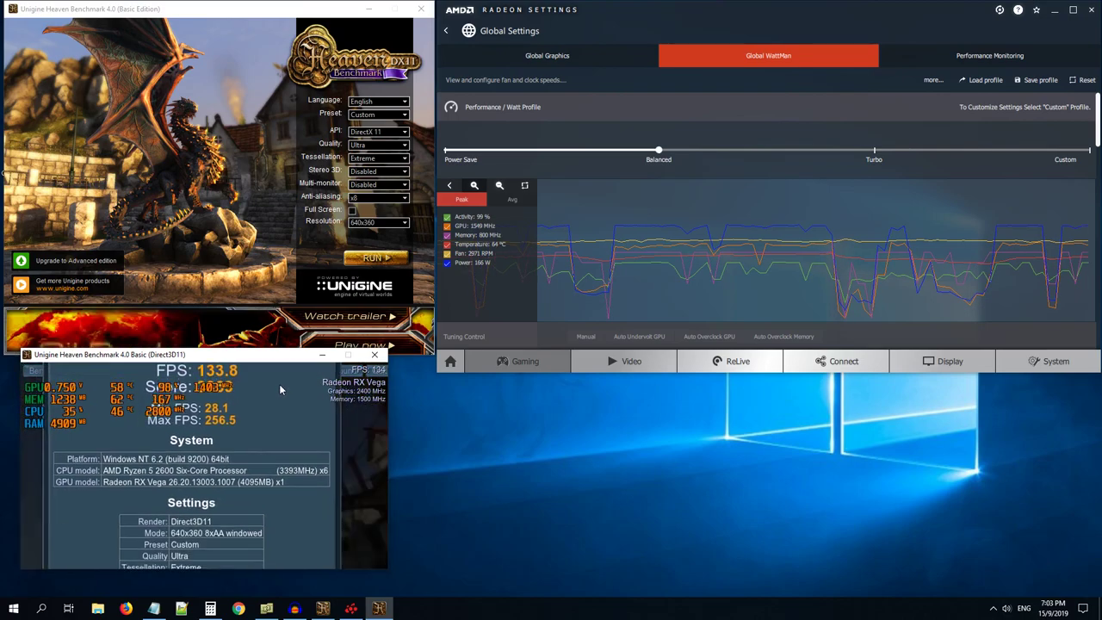
{"action": "left_click", "coordinate": [317, 533]}
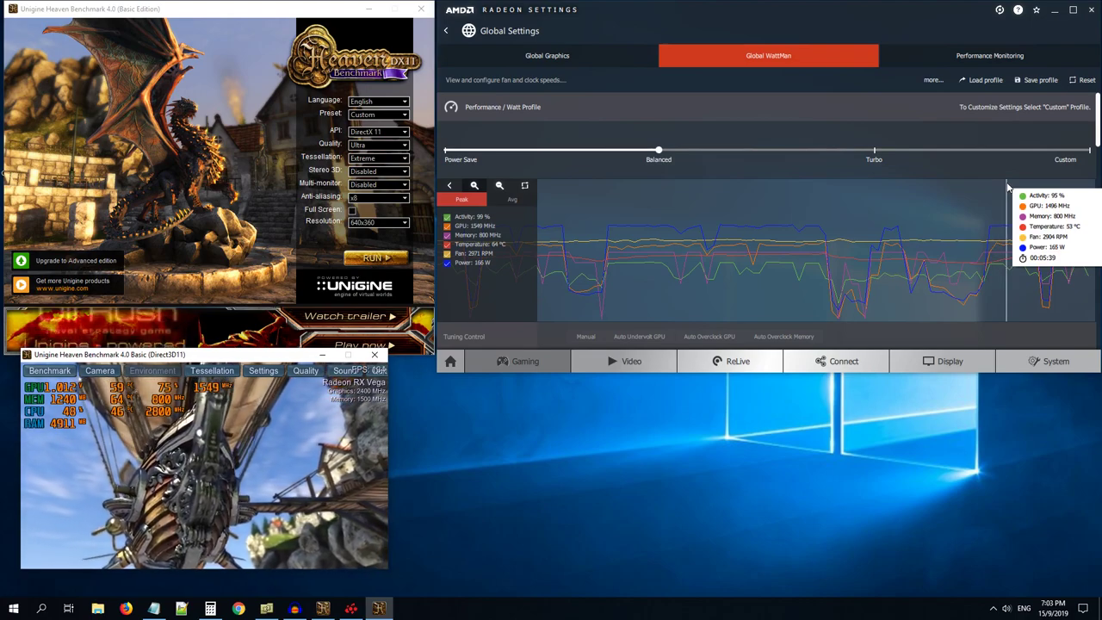
{"action": "left_click", "coordinate": [1067, 161]}
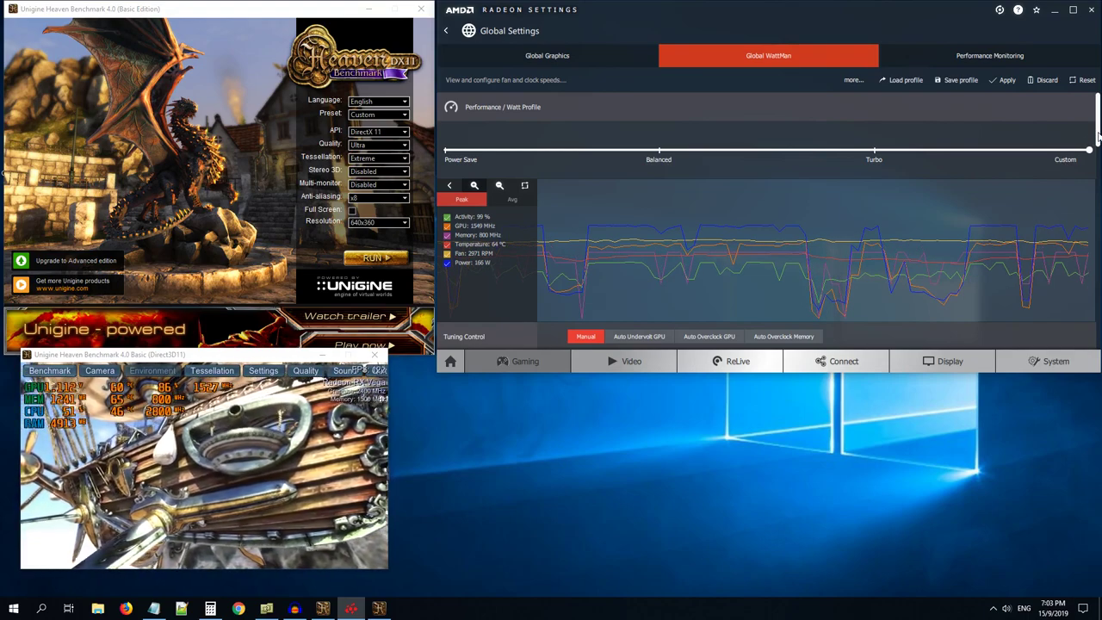
{"action": "left_click_drag", "start_coordinate": [1097, 137], "coordinate": [1099, 177]}
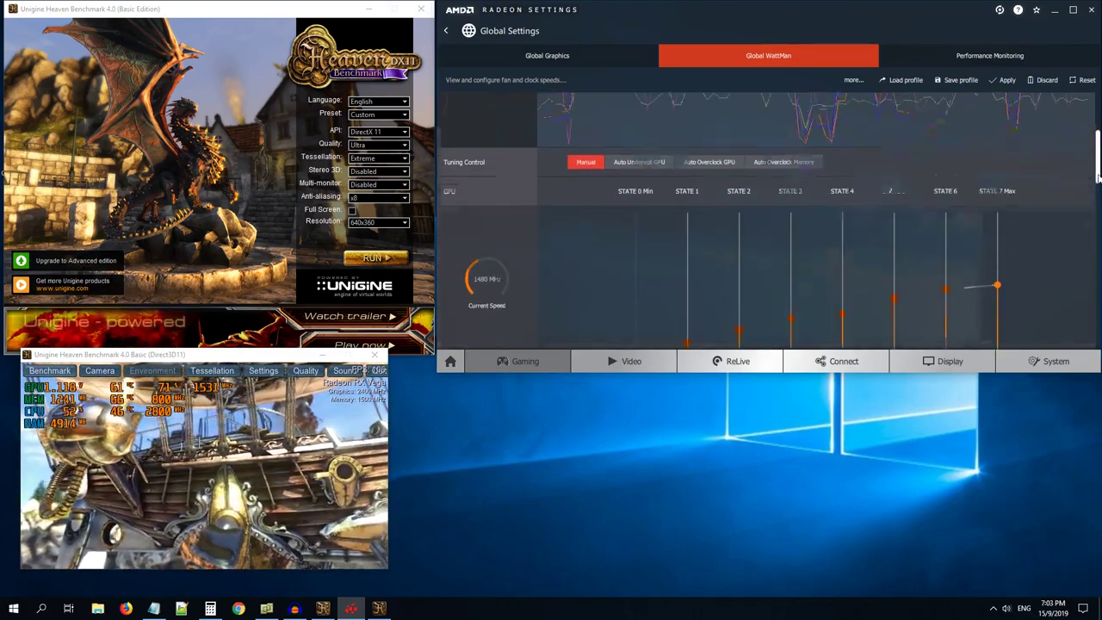
{"action": "left_click_drag", "start_coordinate": [1098, 169], "coordinate": [1018, 136]}
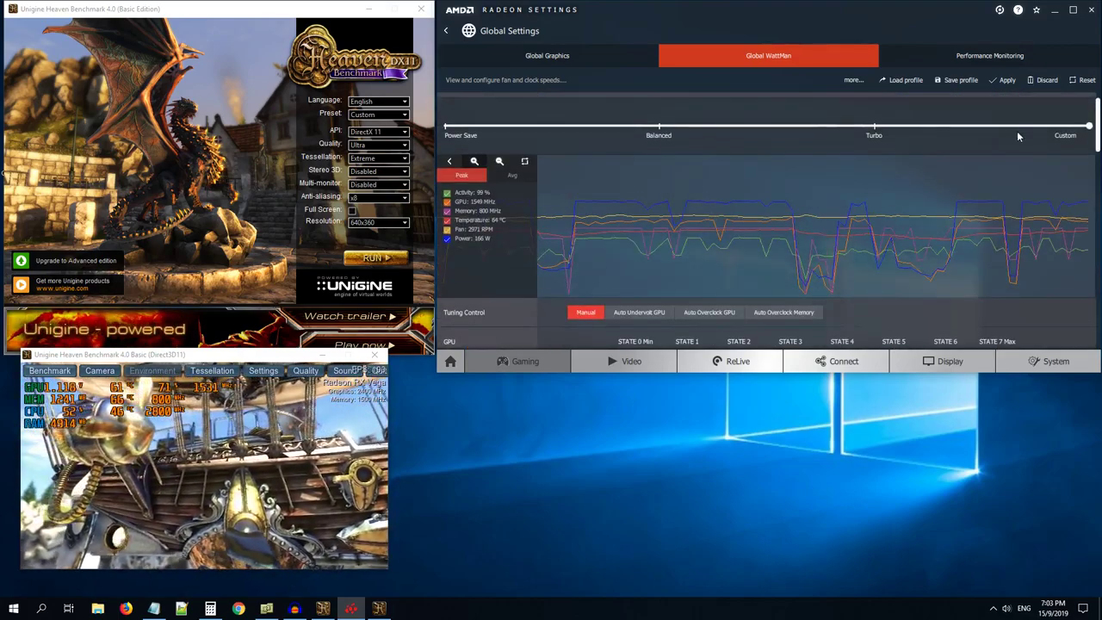
{"action": "left_click", "coordinate": [1004, 84]}
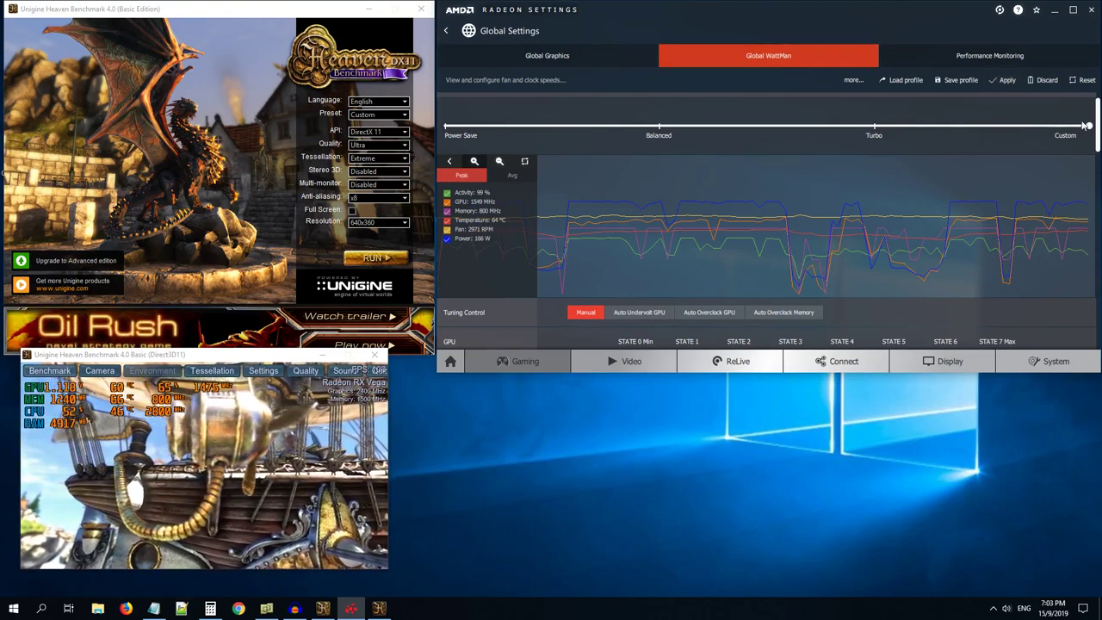
Reset the WattMan settings to their defaults and confirm the reset.
{"action": "left_click", "coordinate": [1079, 80]}
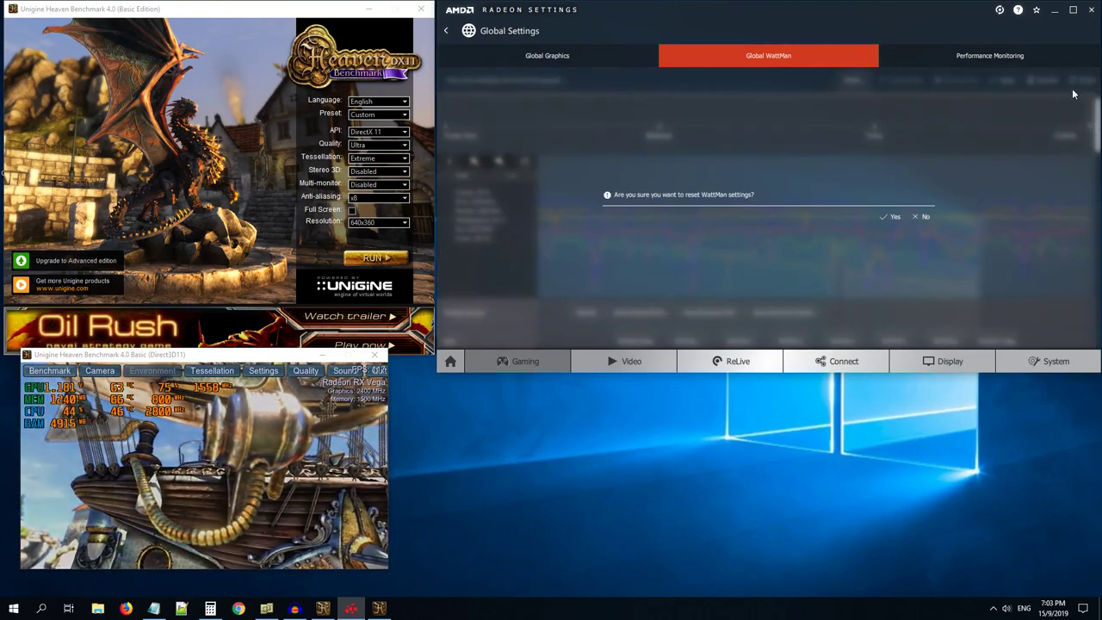
{"action": "left_click", "coordinate": [888, 216]}
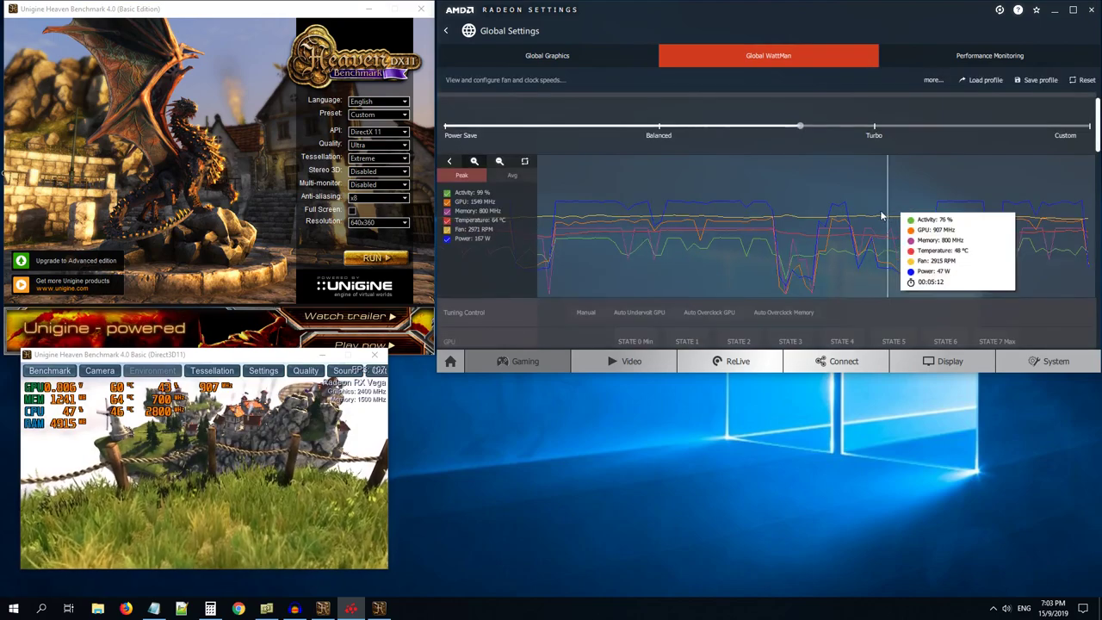
Switch WattMan to the Custom profile and apply a Power Limit of 50%.
{"action": "left_click", "coordinate": [1067, 135]}
{"action": "left_click_drag", "start_coordinate": [1094, 128], "coordinate": [1076, 325]}
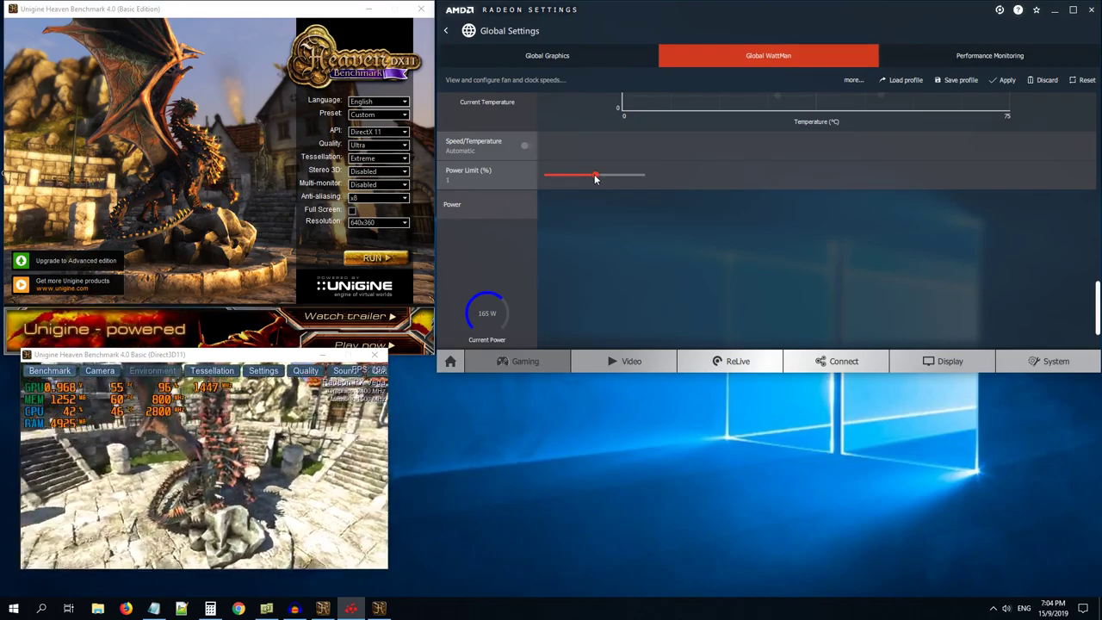
{"action": "left_click_drag", "start_coordinate": [594, 178], "coordinate": [620, 178]}
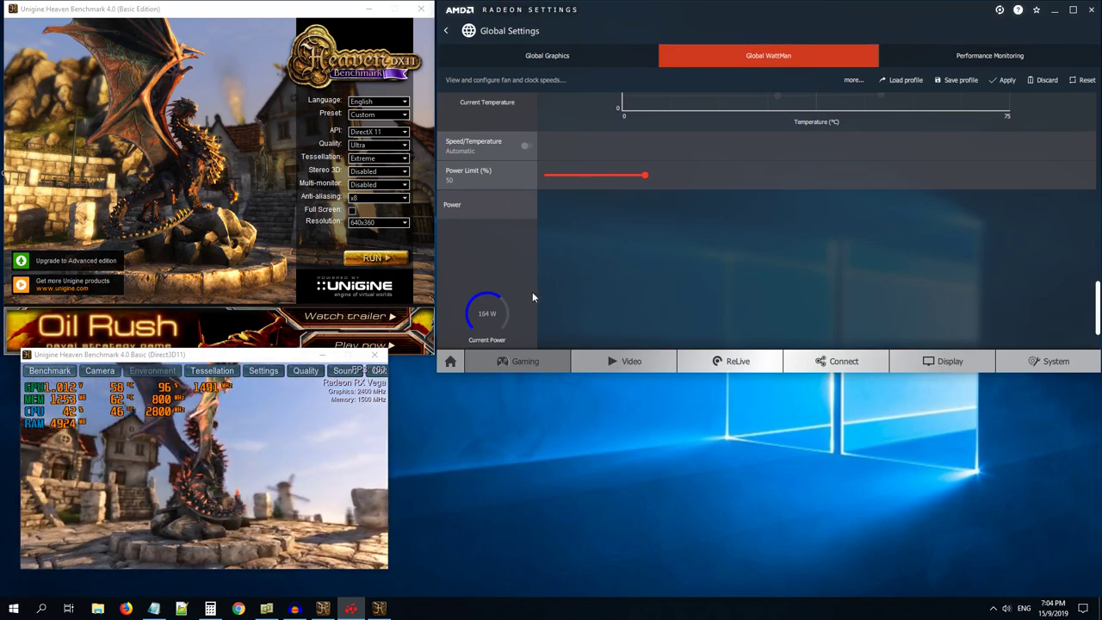
{"action": "left_click_drag", "start_coordinate": [644, 175], "coordinate": [595, 179]}
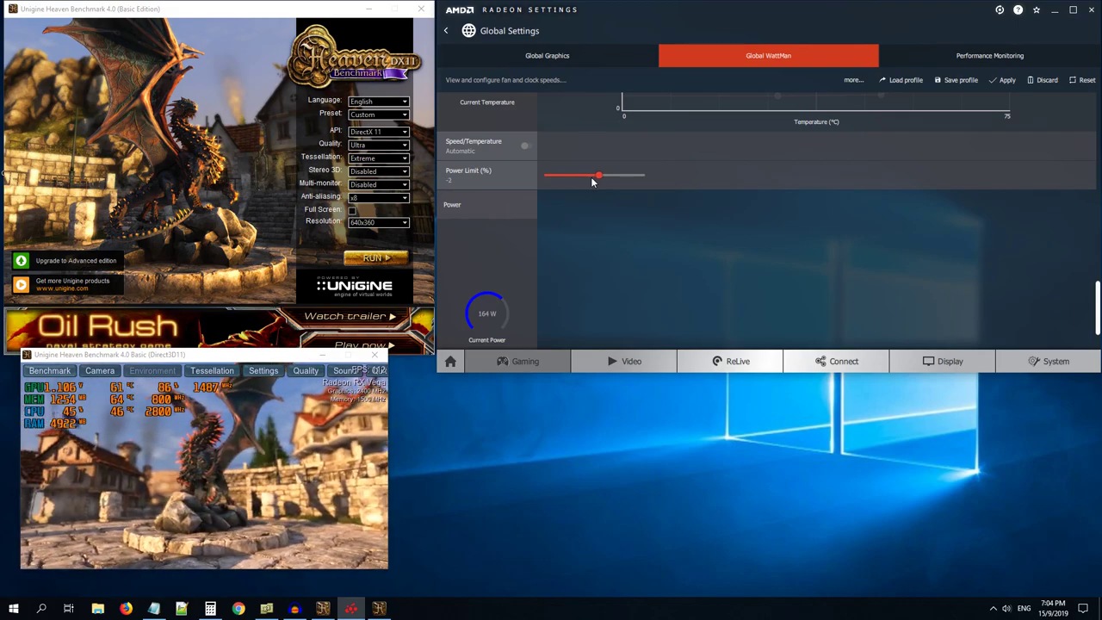
{"action": "left_click_drag", "start_coordinate": [592, 176], "coordinate": [640, 178]}
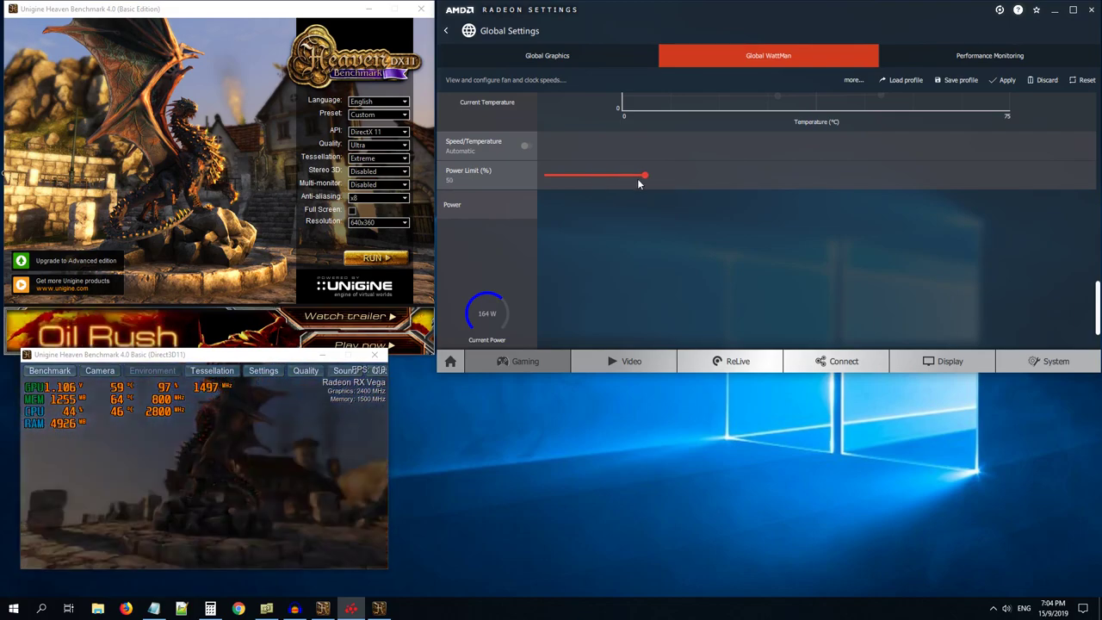
{"action": "left_click", "coordinate": [1004, 79]}
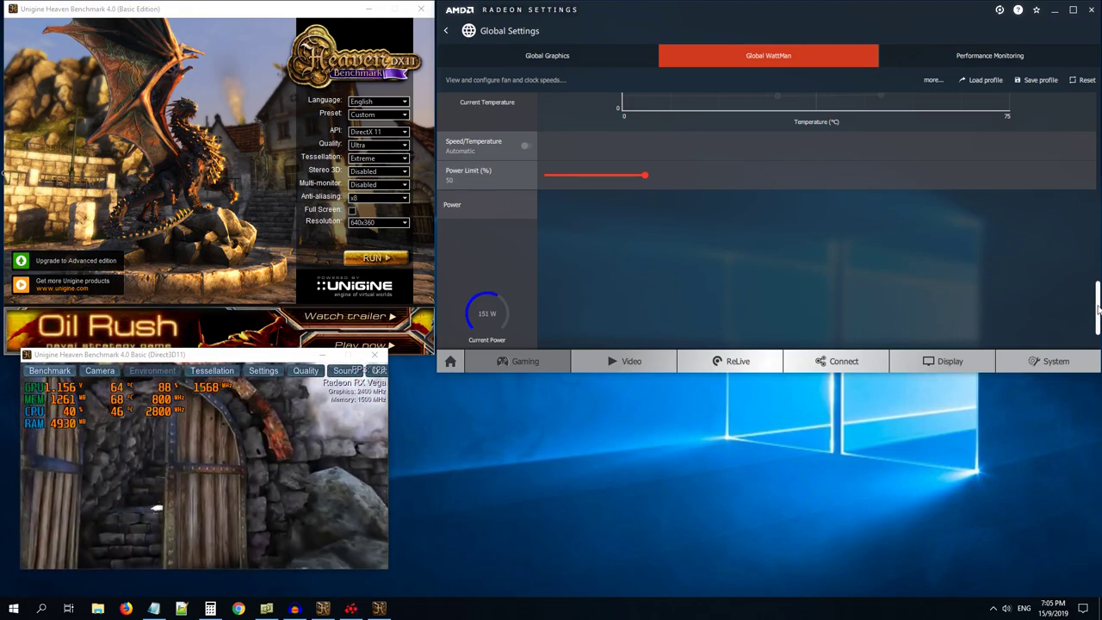
Raise the maximum memory frequency (State 3) to 930 MHz and apply the change.
{"action": "left_click_drag", "start_coordinate": [1098, 310], "coordinate": [1098, 193]}
{"action": "scroll", "coordinate": [631, 180], "scroll_direction": "up", "scroll_amount": 2}
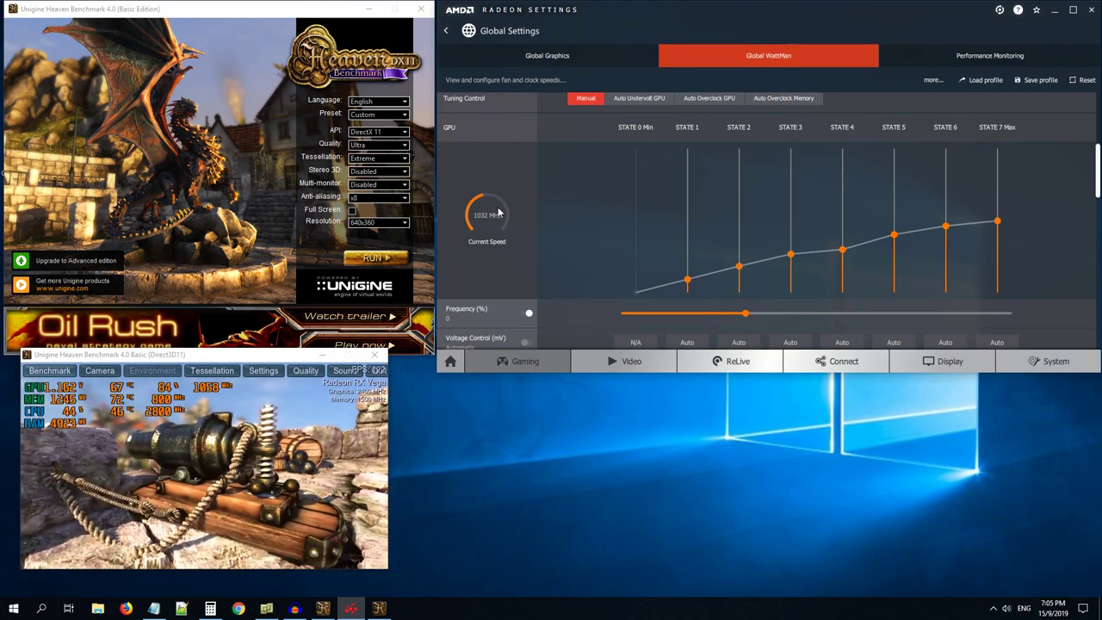
{"action": "scroll", "coordinate": [478, 211], "scroll_direction": "down", "scroll_amount": 5}
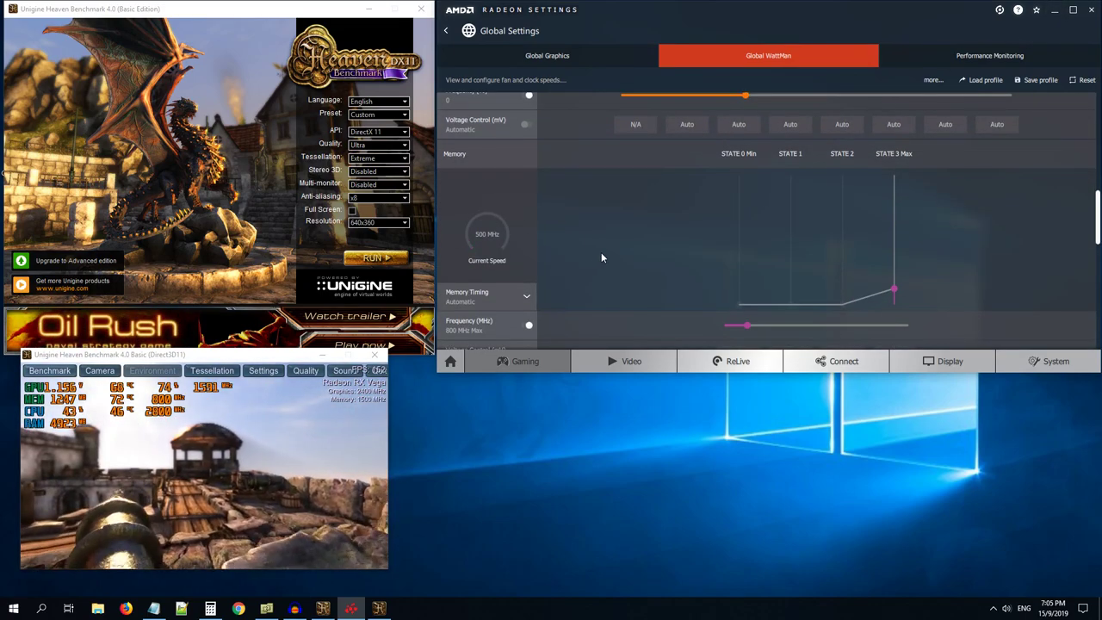
{"action": "scroll", "coordinate": [555, 257], "scroll_direction": "down", "scroll_amount": 1}
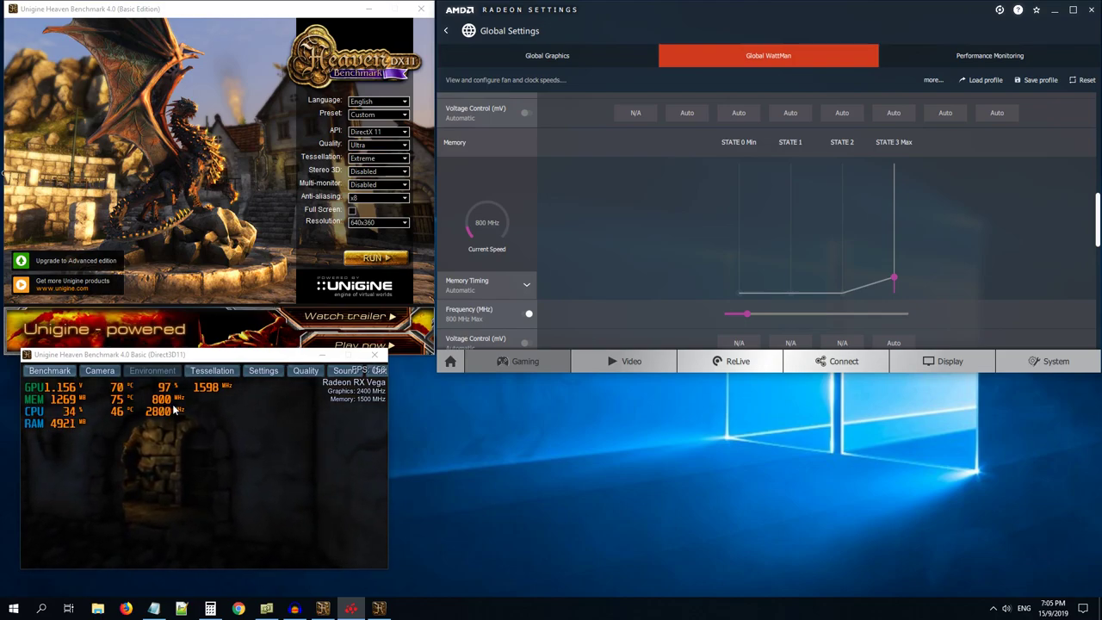
{"action": "scroll", "coordinate": [988, 283], "scroll_direction": "down", "scroll_amount": 1}
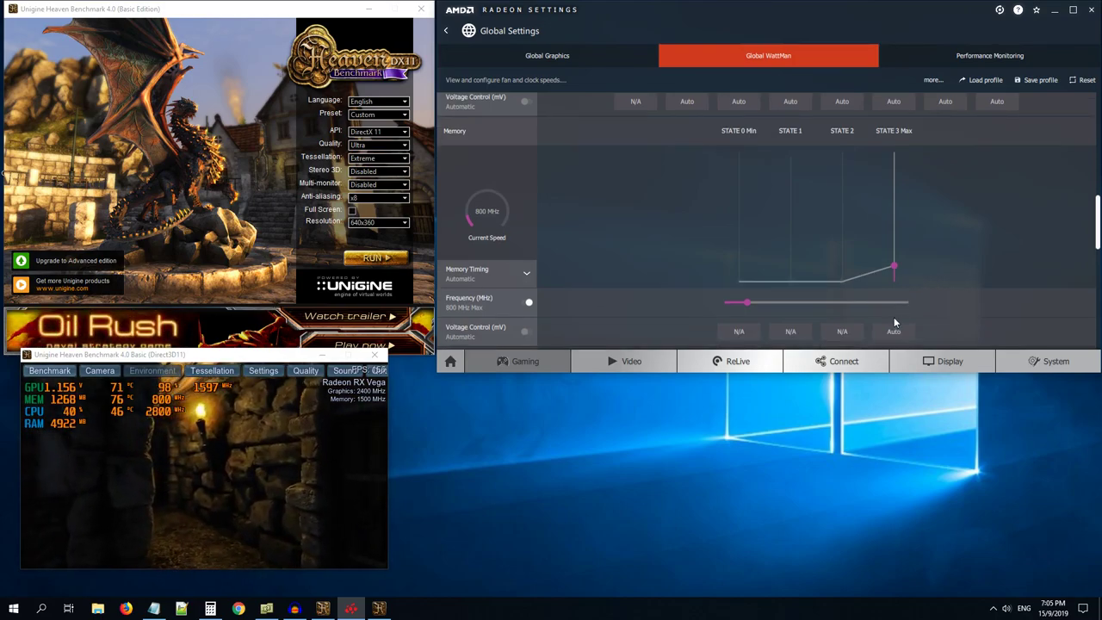
{"action": "left_click_drag", "start_coordinate": [891, 272], "coordinate": [893, 246]}
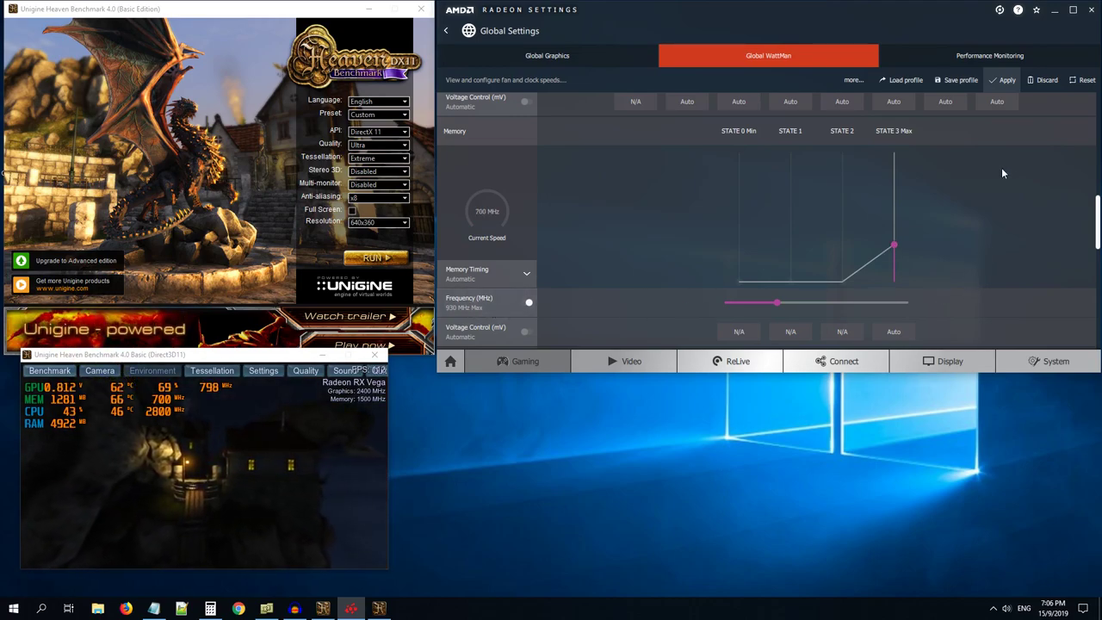
{"action": "left_click", "coordinate": [1006, 80]}
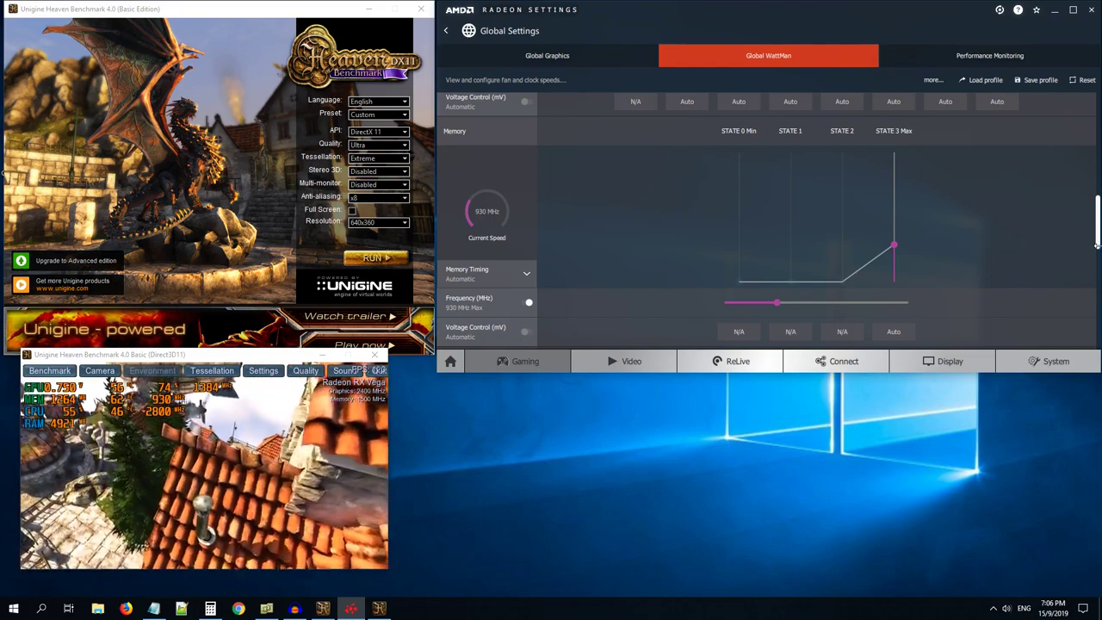
Switch the GPU Voltage Control to Manual and set the State 7 voltage to 1050 mV.
{"action": "scroll", "coordinate": [1098, 248], "scroll_direction": "up", "scroll_amount": 3}
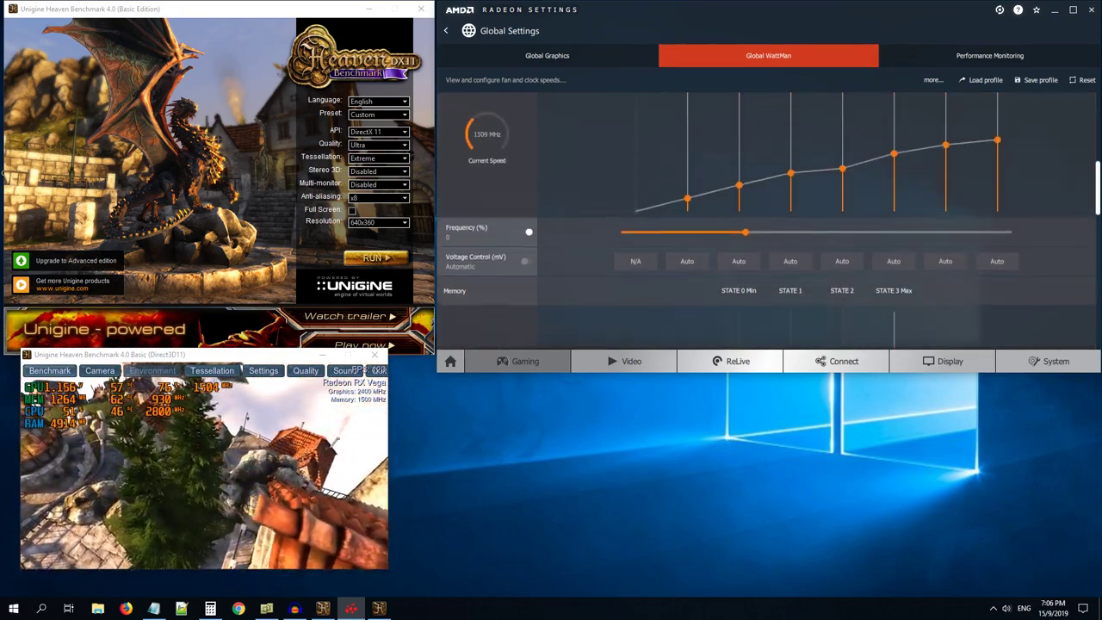
{"action": "scroll", "coordinate": [766, 219], "scroll_direction": "up", "scroll_amount": 2}
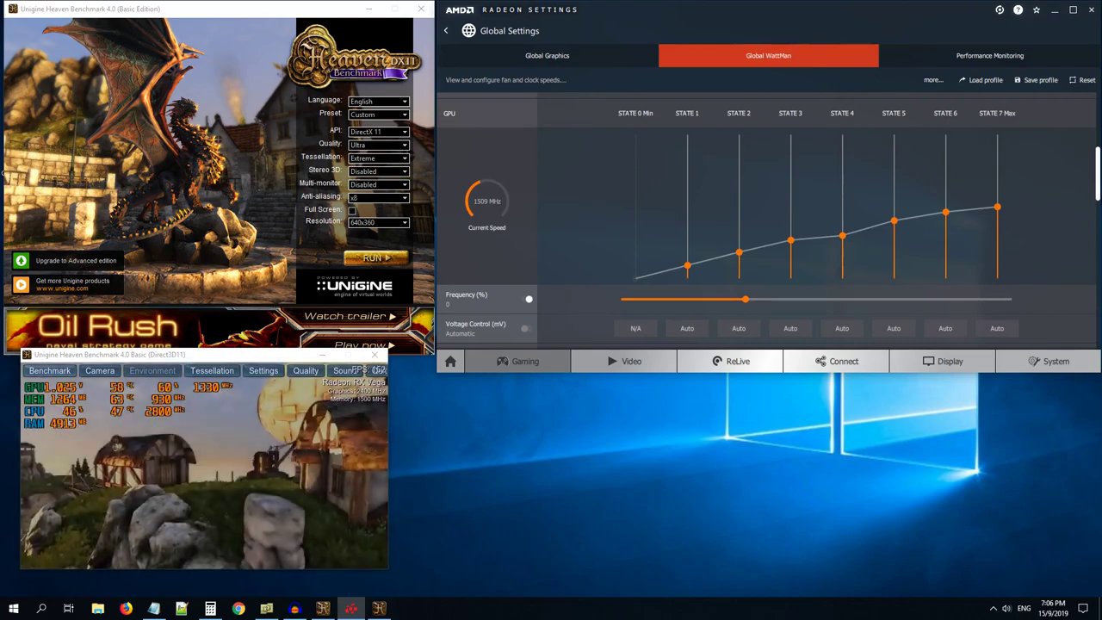
{"action": "scroll", "coordinate": [1057, 210], "scroll_direction": "down", "scroll_amount": 1}
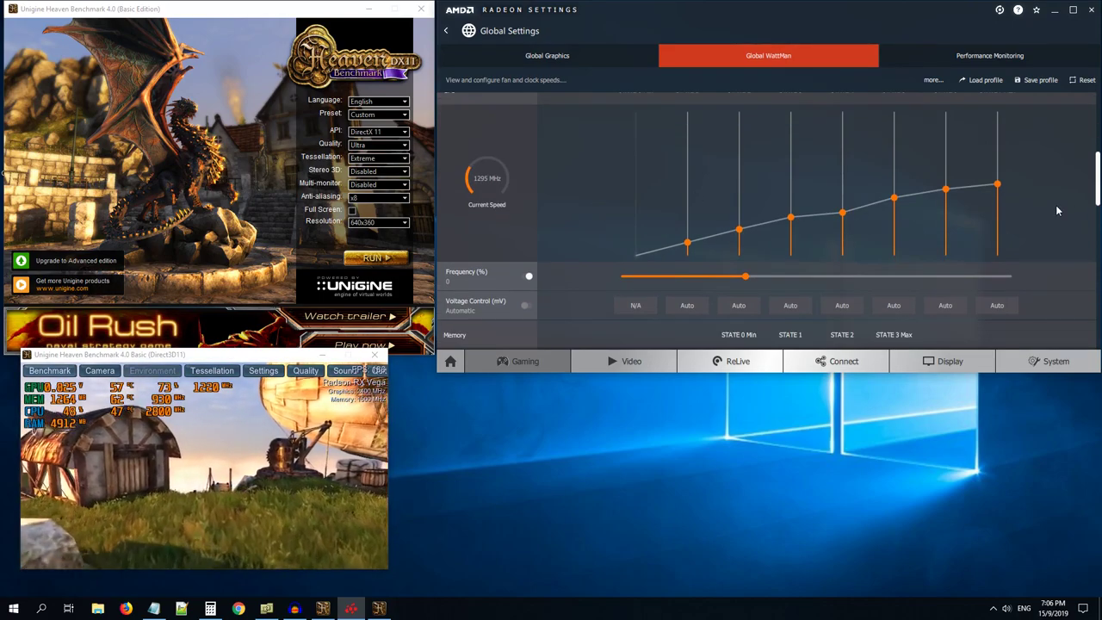
{"action": "left_click", "coordinate": [526, 305]}
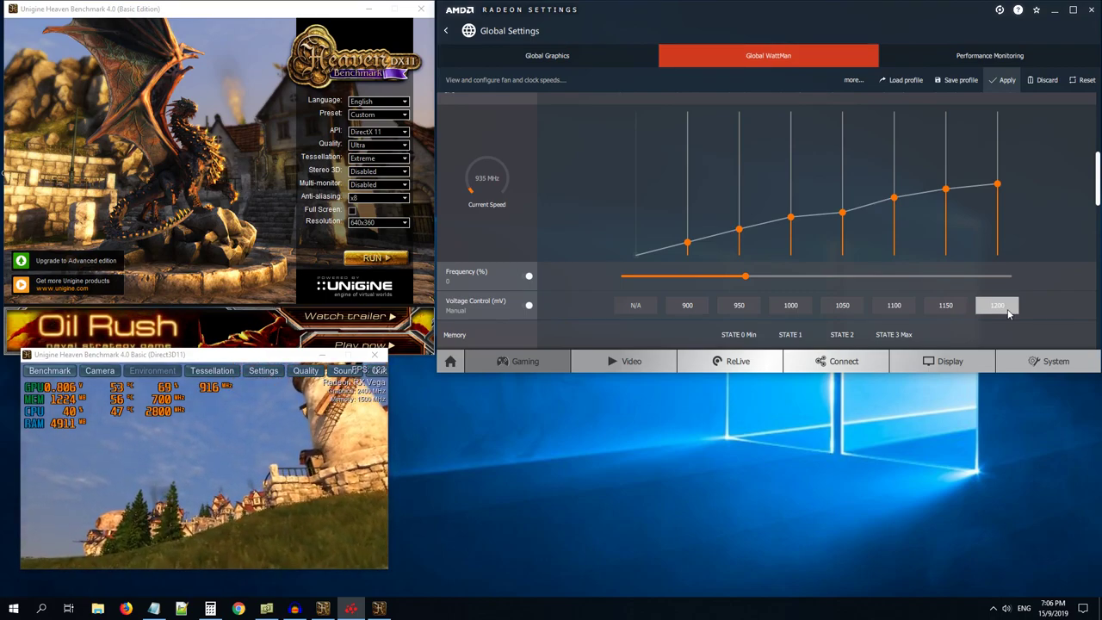
{"action": "left_click", "coordinate": [1008, 313]}
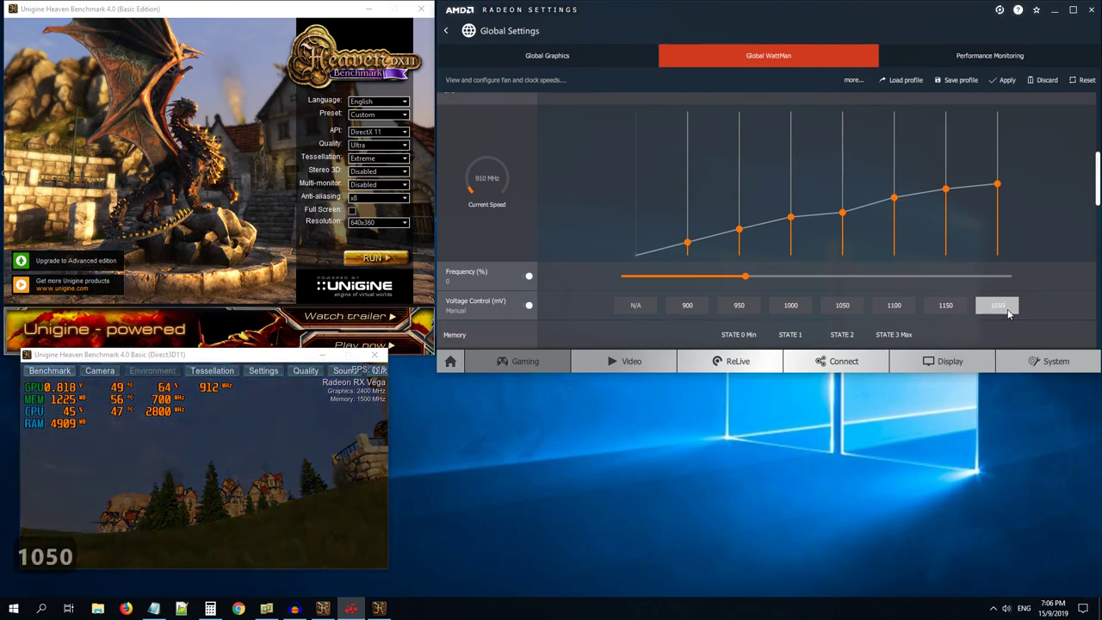
{"action": "key", "text": "Return"}
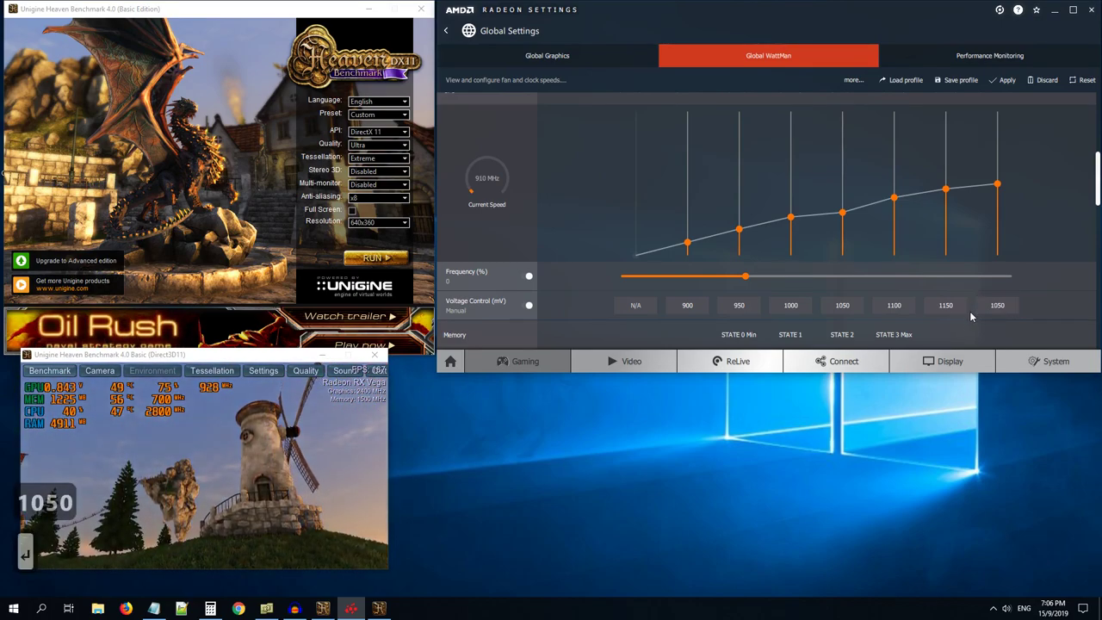
Set the GPU voltages to 1040 mV for State 6, 1030 mV for State 5 and 1020 mV for State 4.
{"action": "left_click", "coordinate": [962, 311]}
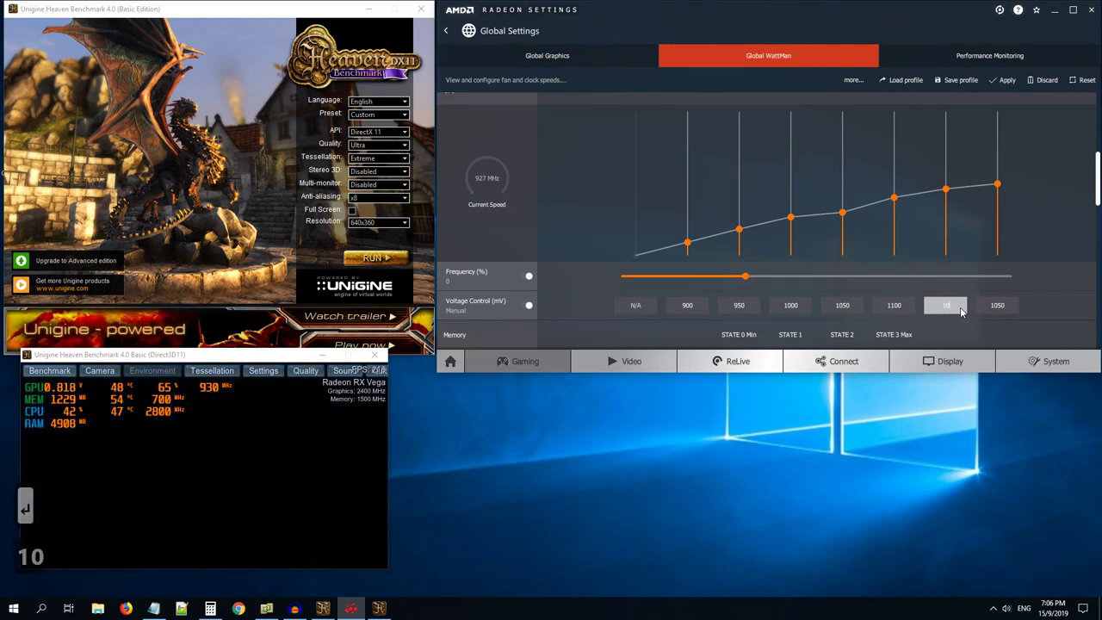
{"action": "left_click", "coordinate": [912, 310]}
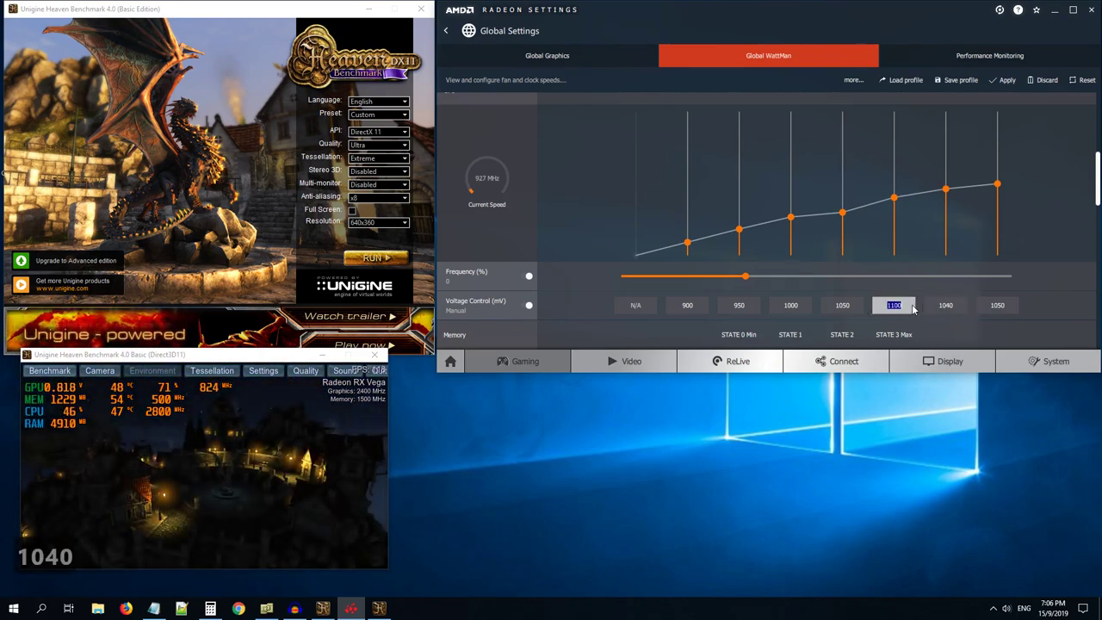
{"action": "type", "text": "1030"}
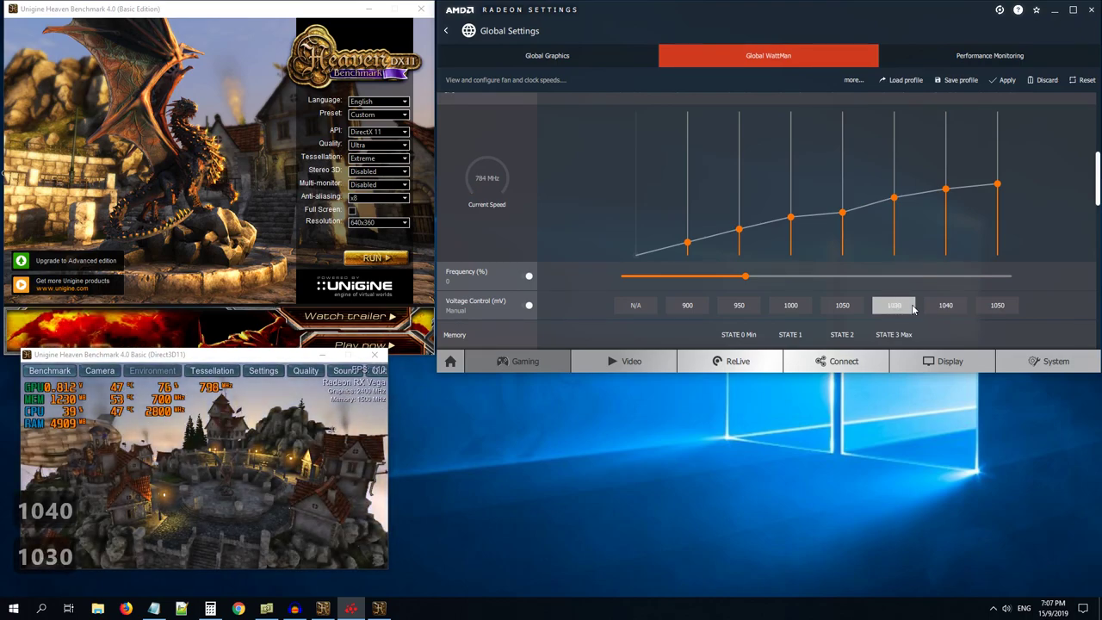
{"action": "left_click", "coordinate": [861, 308]}
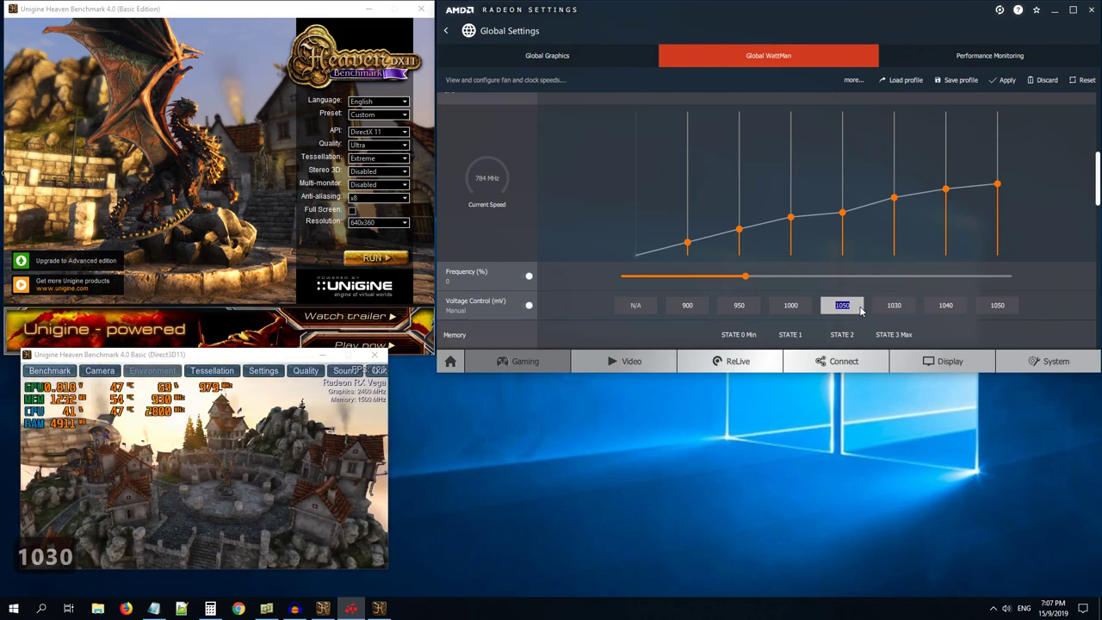
{"action": "type", "text": "1020"}
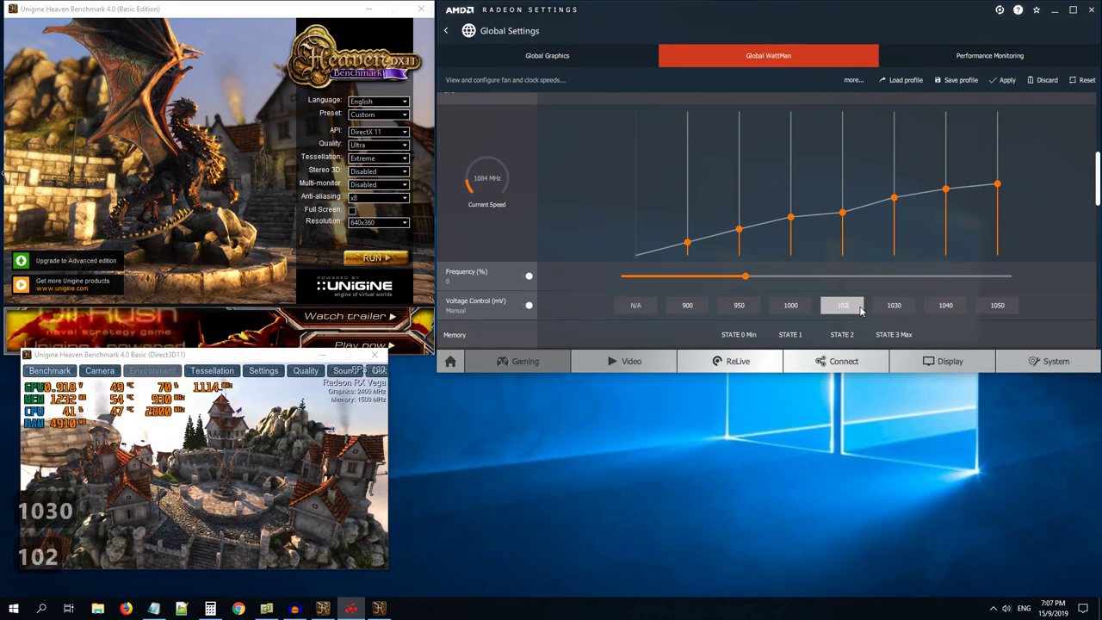
{"action": "left_click", "coordinate": [998, 308]}
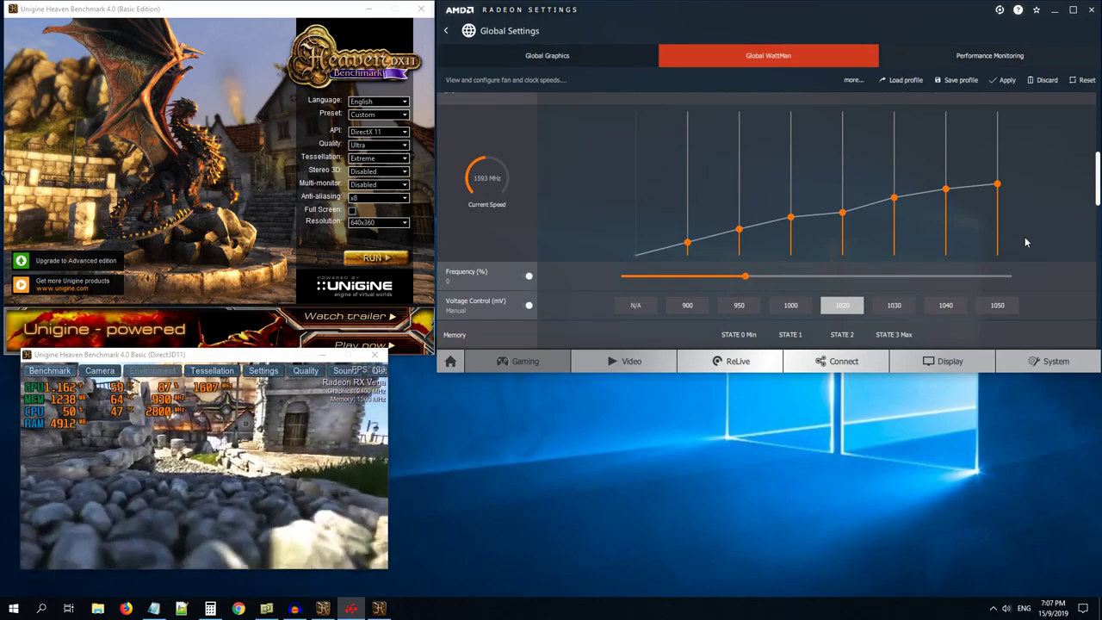
{"action": "left_click", "coordinate": [846, 308]}
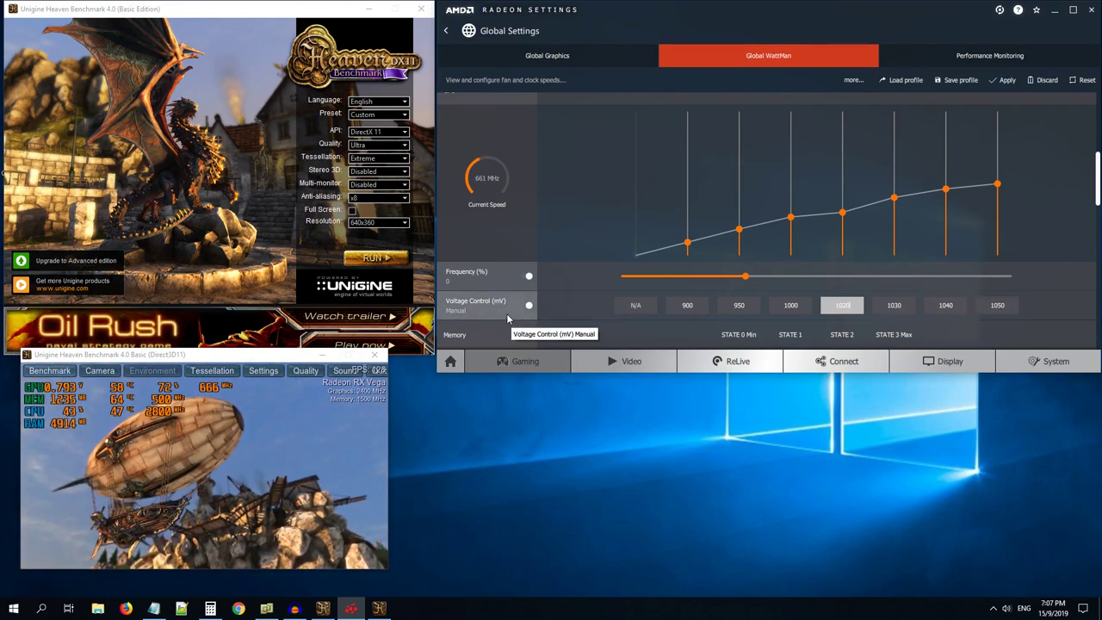
Set the State 3 GPU voltage to 1010 mV and apply the voltage changes.
{"action": "left_click", "coordinate": [805, 311]}
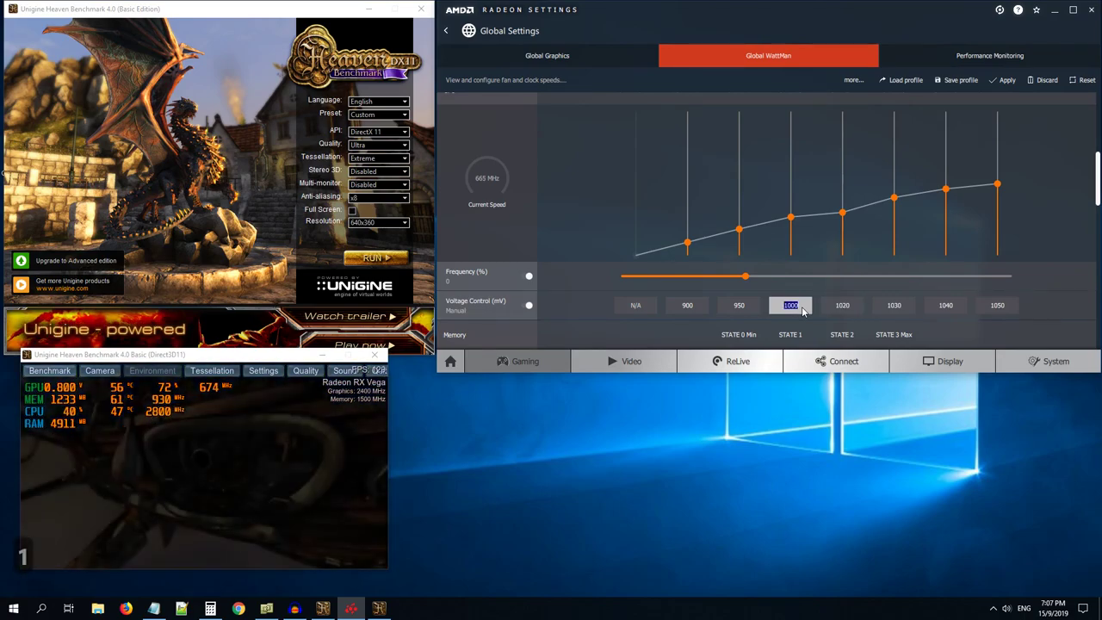
{"action": "type", "text": "10"}
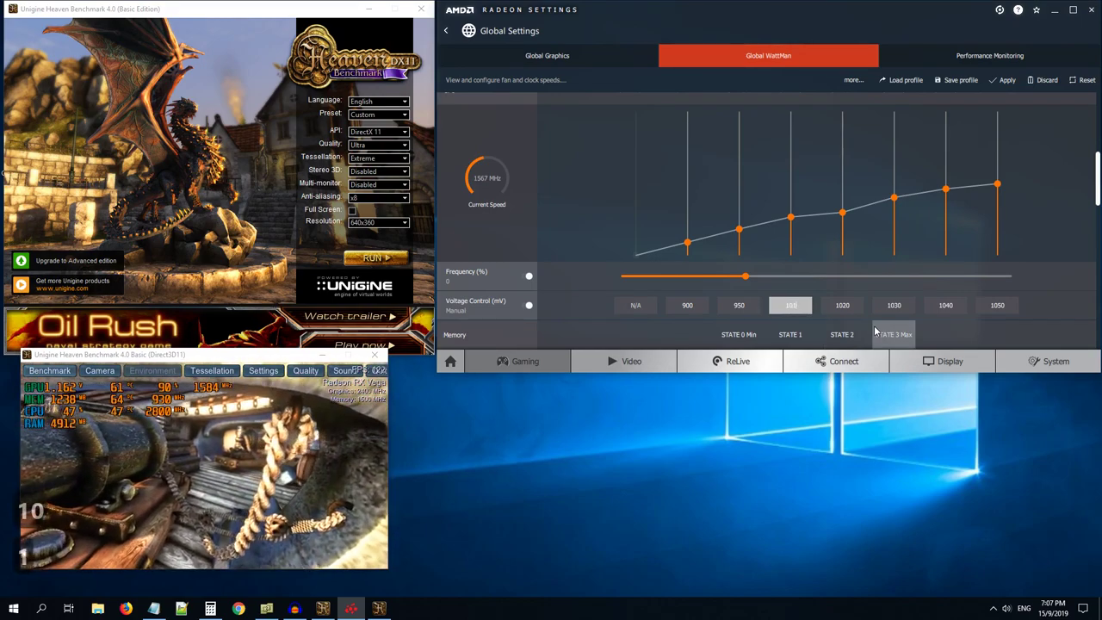
{"action": "type", "text": "10"}
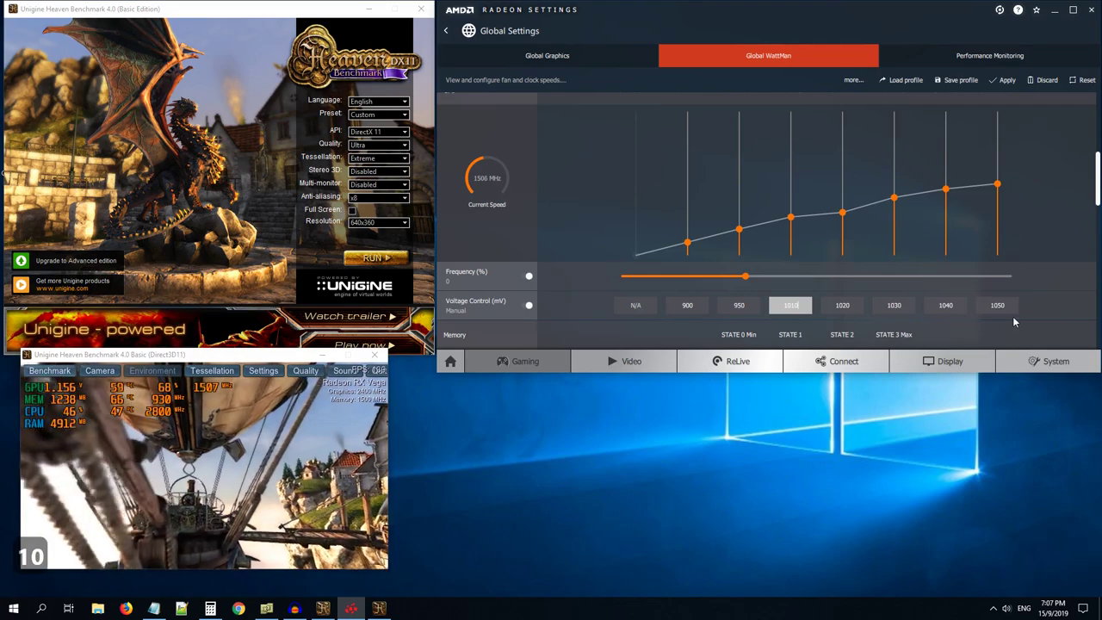
{"action": "double_click", "coordinate": [739, 307]}
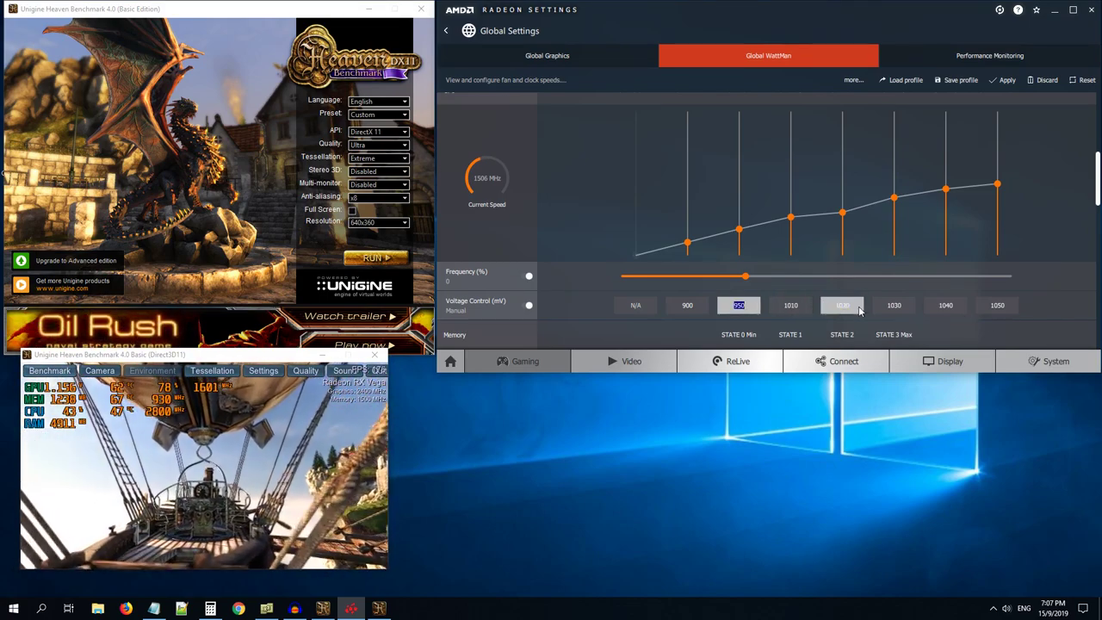
{"action": "scroll", "coordinate": [1039, 288], "scroll_direction": "down", "scroll_amount": 1}
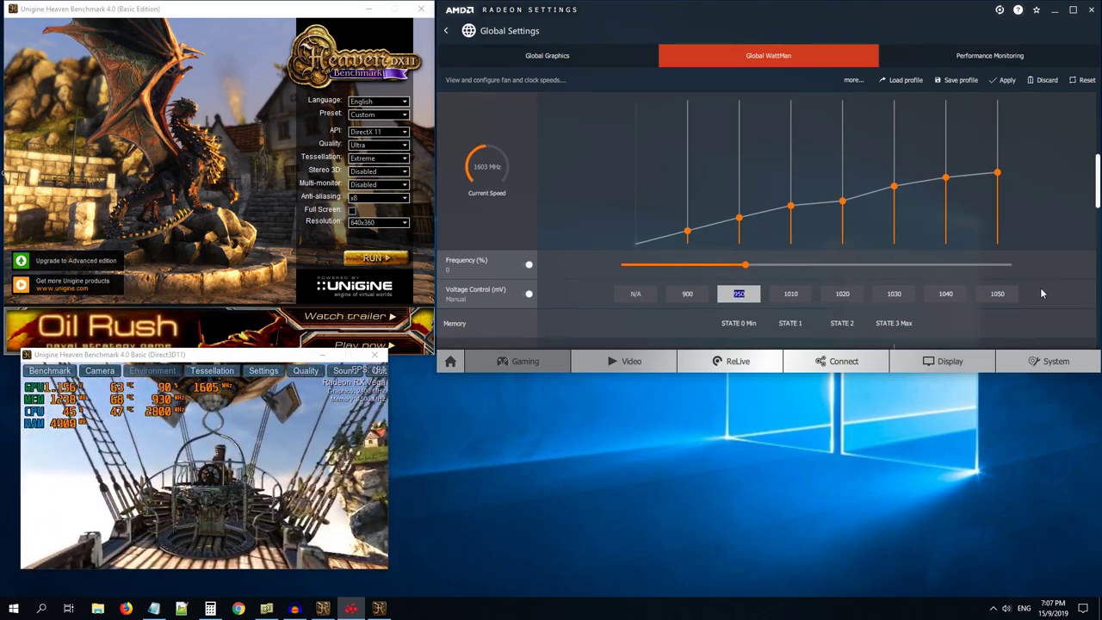
{"action": "scroll", "coordinate": [723, 293], "scroll_direction": "up", "scroll_amount": 2}
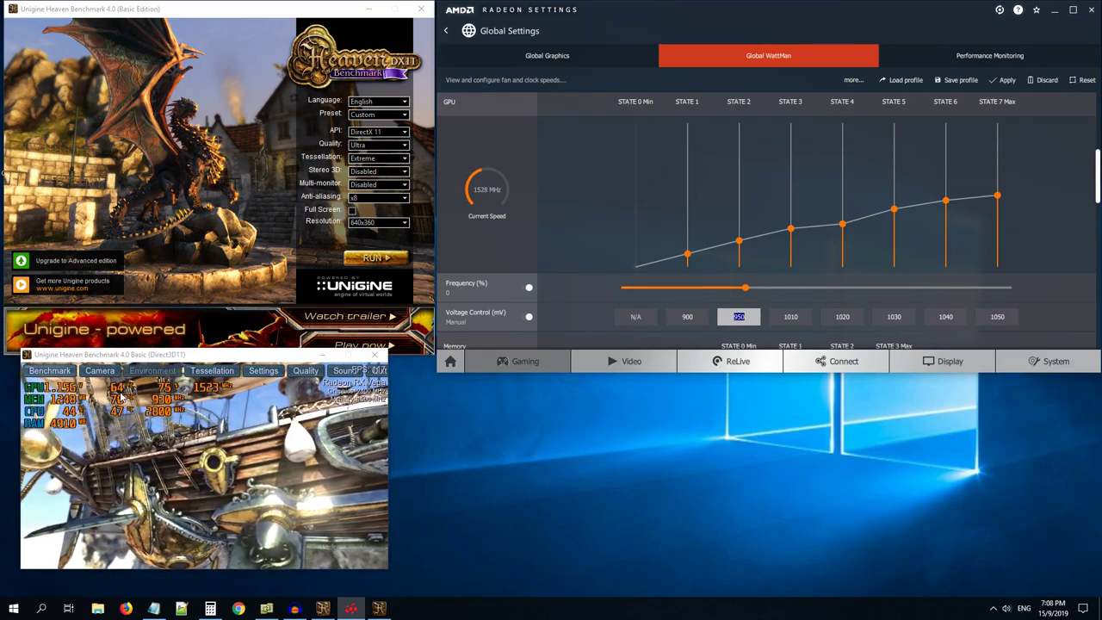
{"action": "left_click", "coordinate": [1004, 87]}
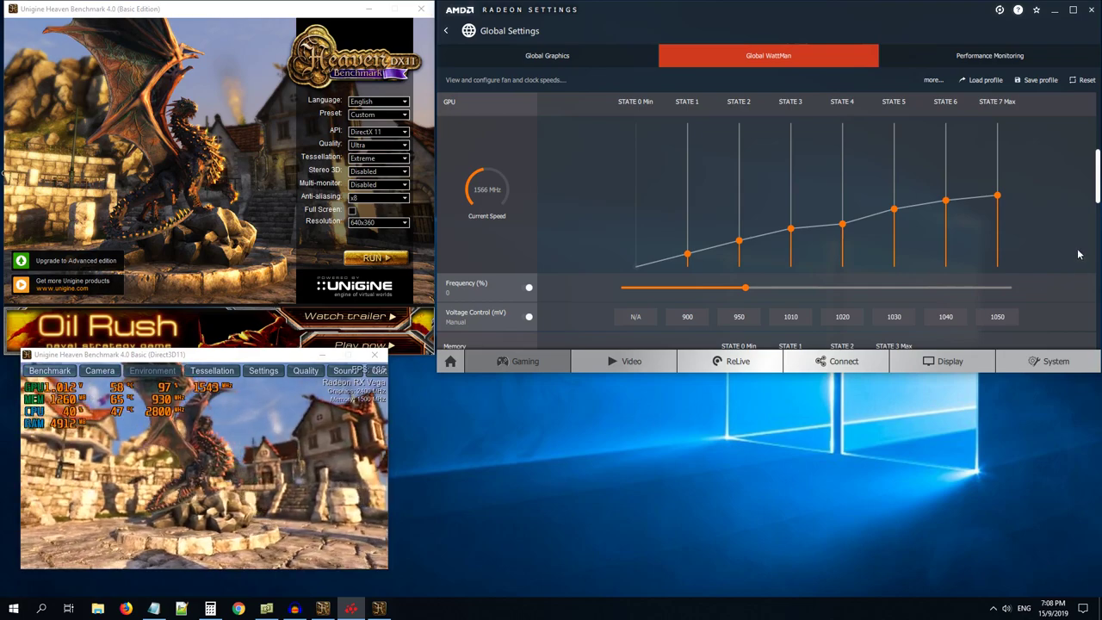
Inspect the GPU's per-state MHz values in the Dynamic frequency mode and return to the percentage mode.
{"action": "scroll", "coordinate": [1088, 239], "scroll_direction": "down", "scroll_amount": 1}
{"action": "scroll", "coordinate": [768, 220], "scroll_direction": "up", "scroll_amount": 2}
{"action": "scroll", "coordinate": [769, 220], "scroll_direction": "down", "scroll_amount": 2}
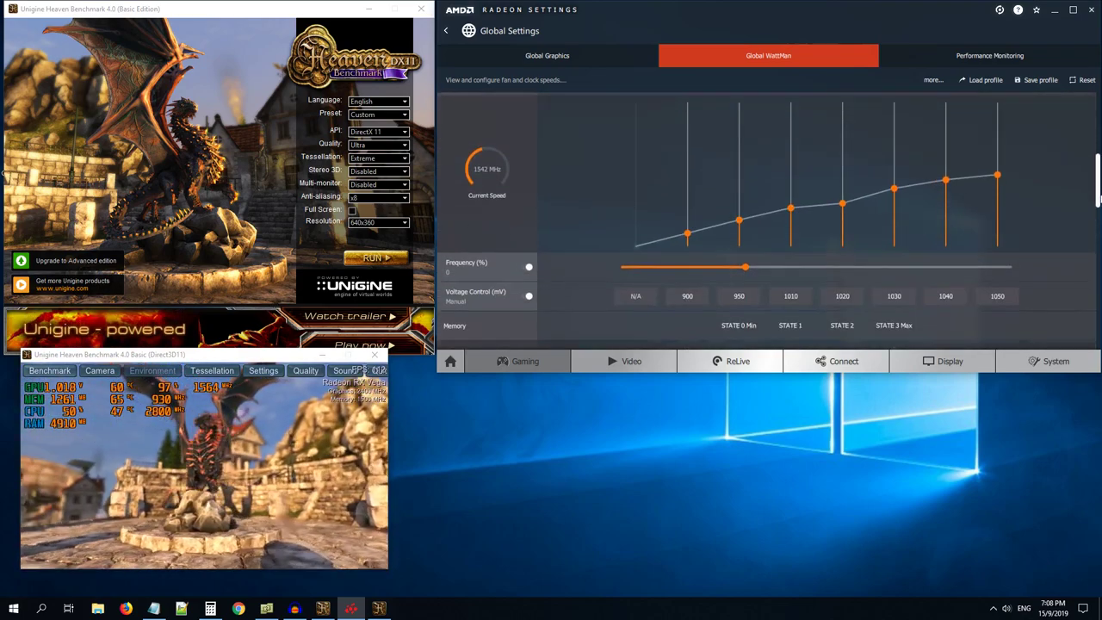
{"action": "left_click", "coordinate": [528, 267]}
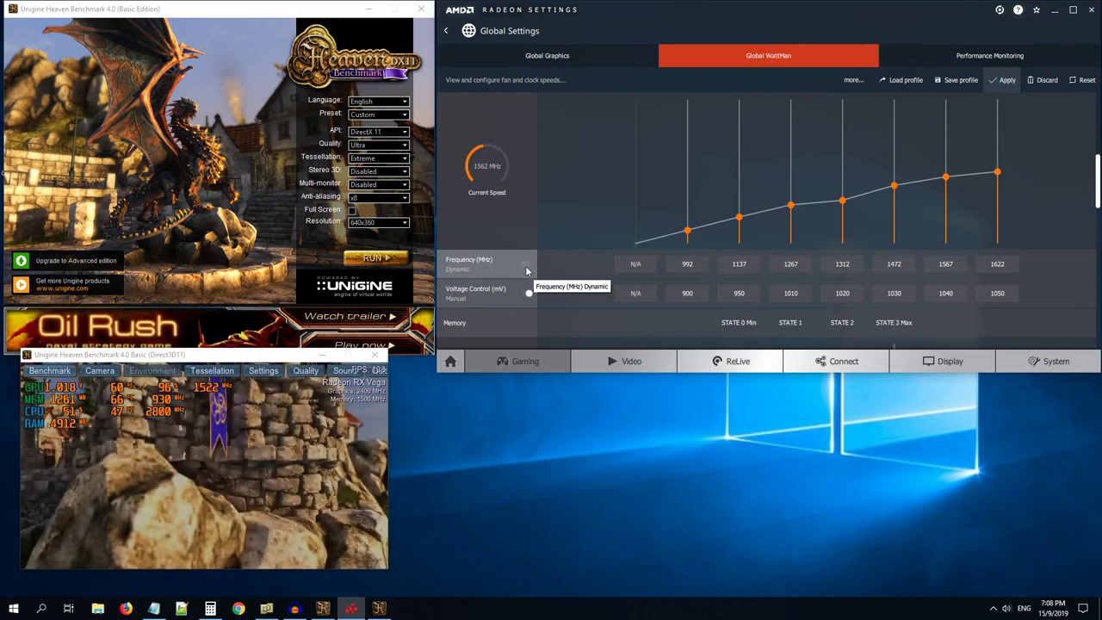
{"action": "left_click", "coordinate": [526, 266]}
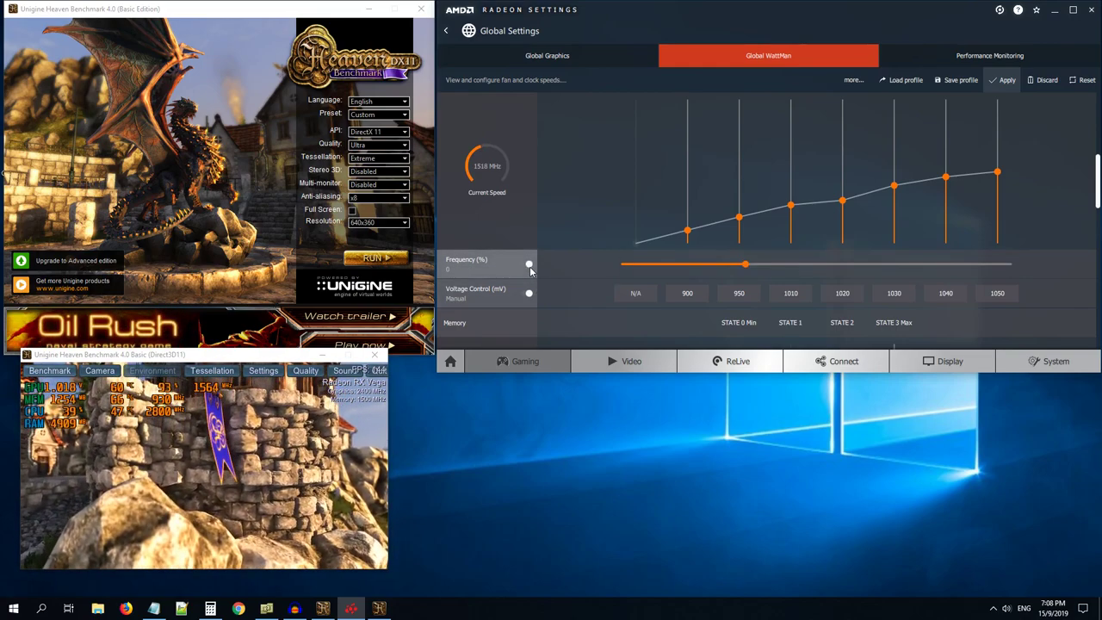
{"action": "left_click", "coordinate": [528, 266]}
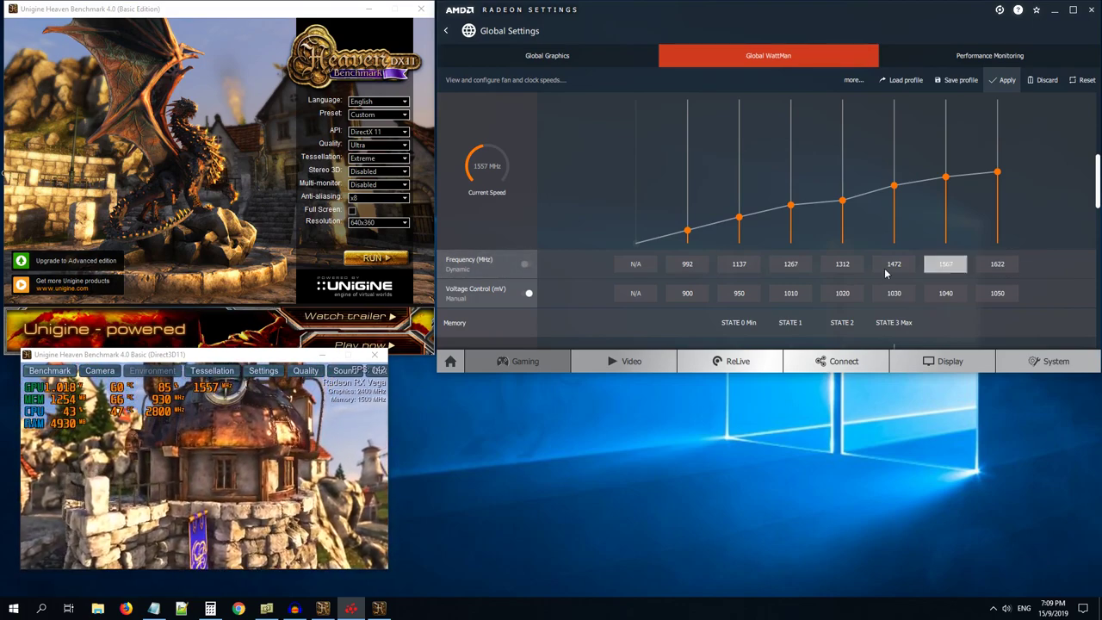
{"action": "left_click", "coordinate": [529, 265]}
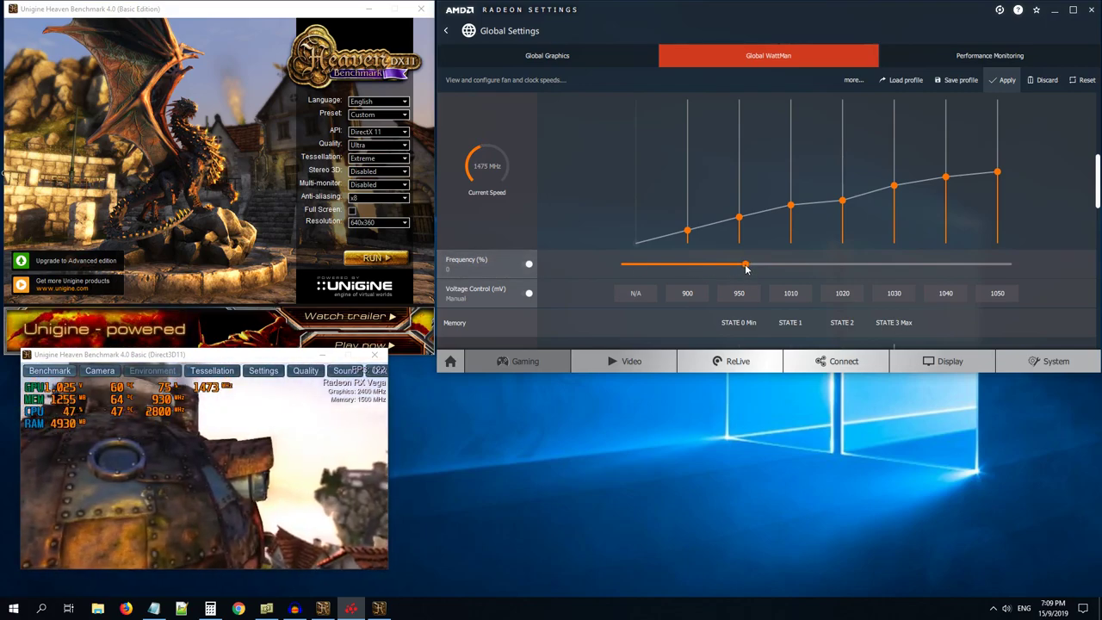
Raise the GPU frequency by 3% and apply the change.
{"action": "left_click_drag", "start_coordinate": [746, 266], "coordinate": [771, 268]}
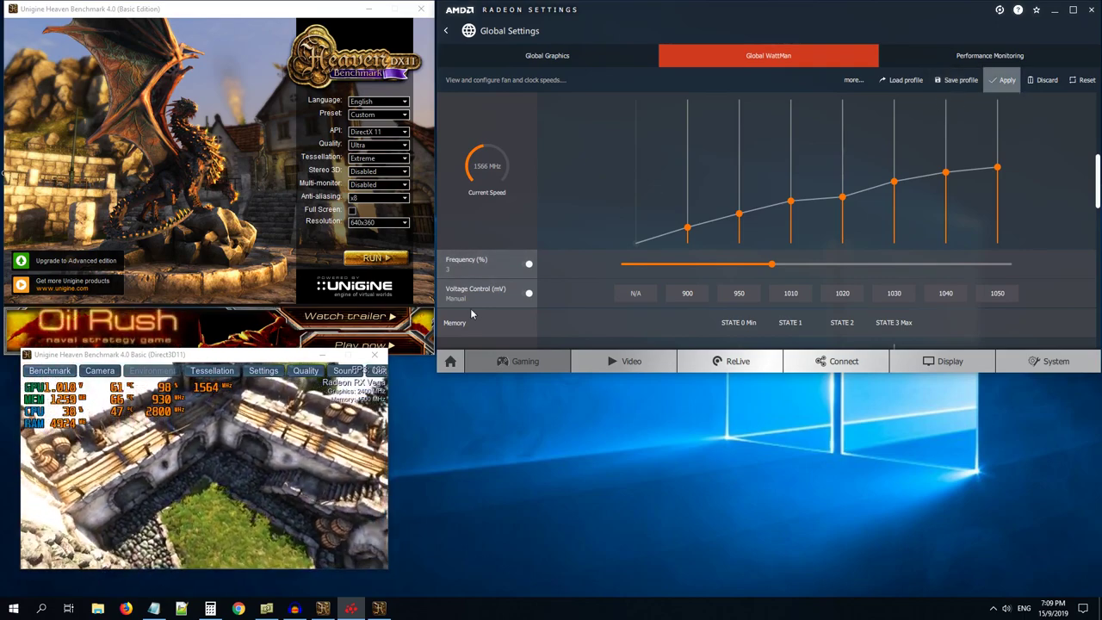
{"action": "left_click", "coordinate": [1004, 82]}
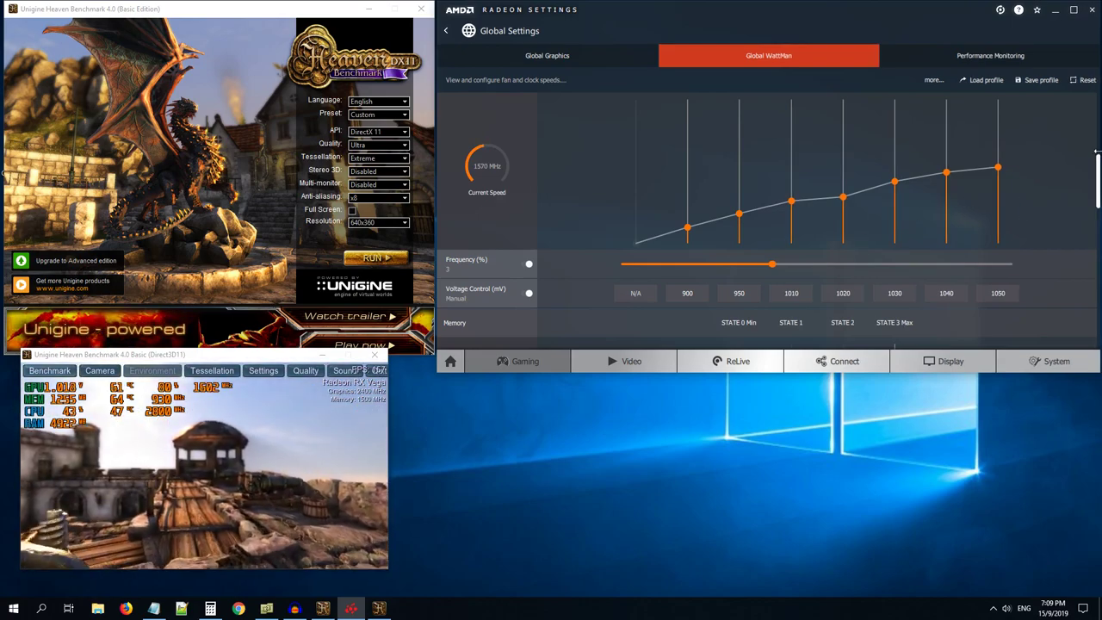
{"action": "left_click_drag", "start_coordinate": [1093, 175], "coordinate": [1086, 172]}
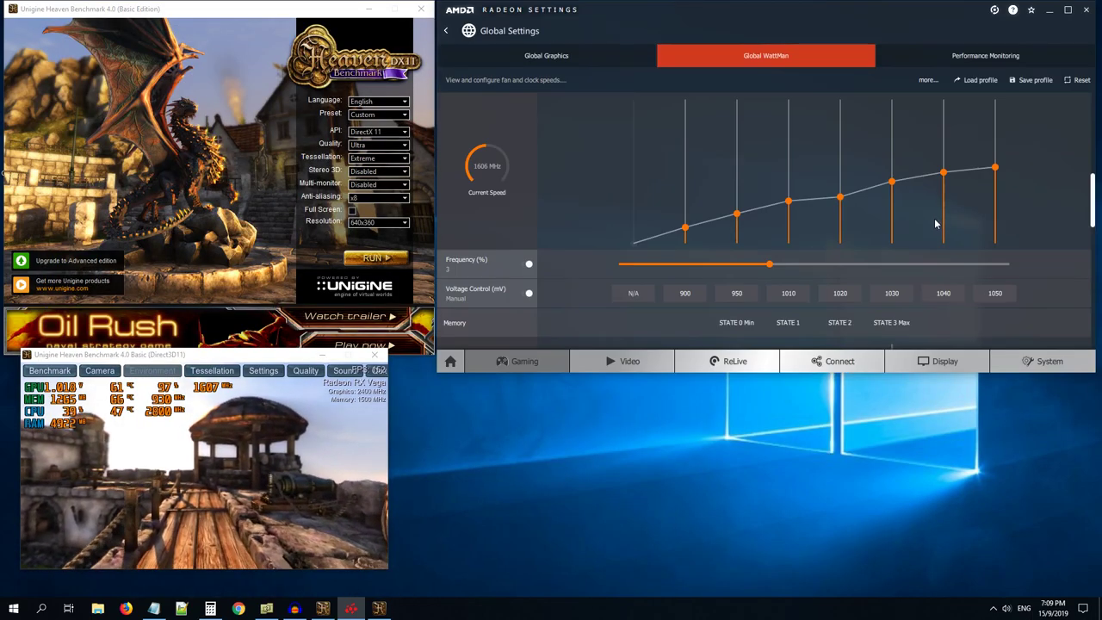
Maximize the Radeon Settings window and switch the fan's Speed/Temperature control to Manual.
{"action": "left_click", "coordinate": [1067, 10]}
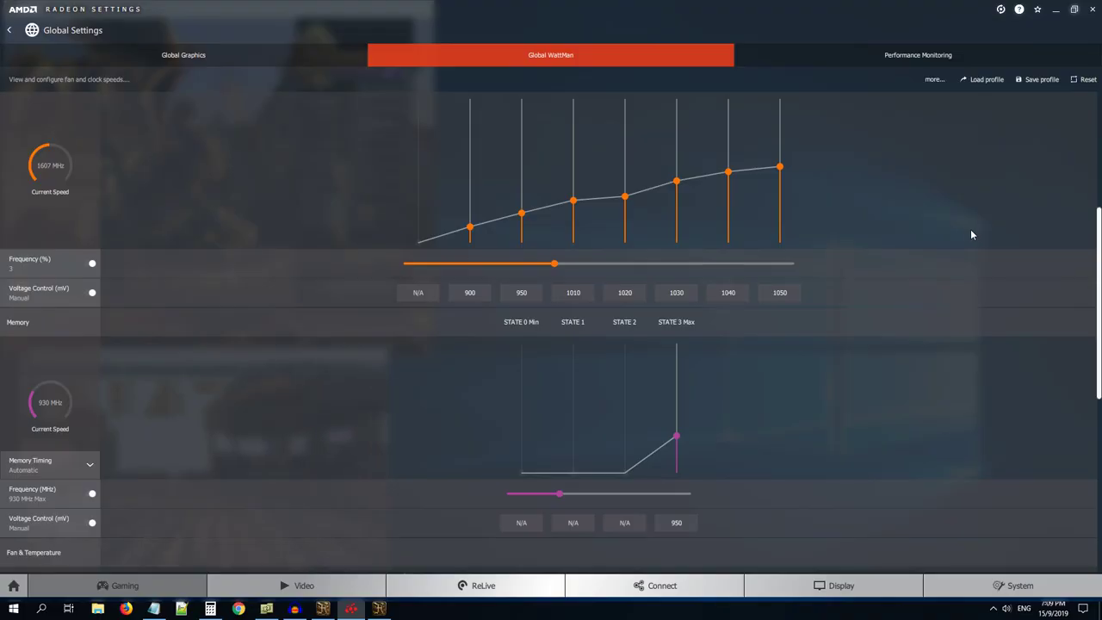
{"action": "left_click_drag", "start_coordinate": [1097, 256], "coordinate": [1075, 427]}
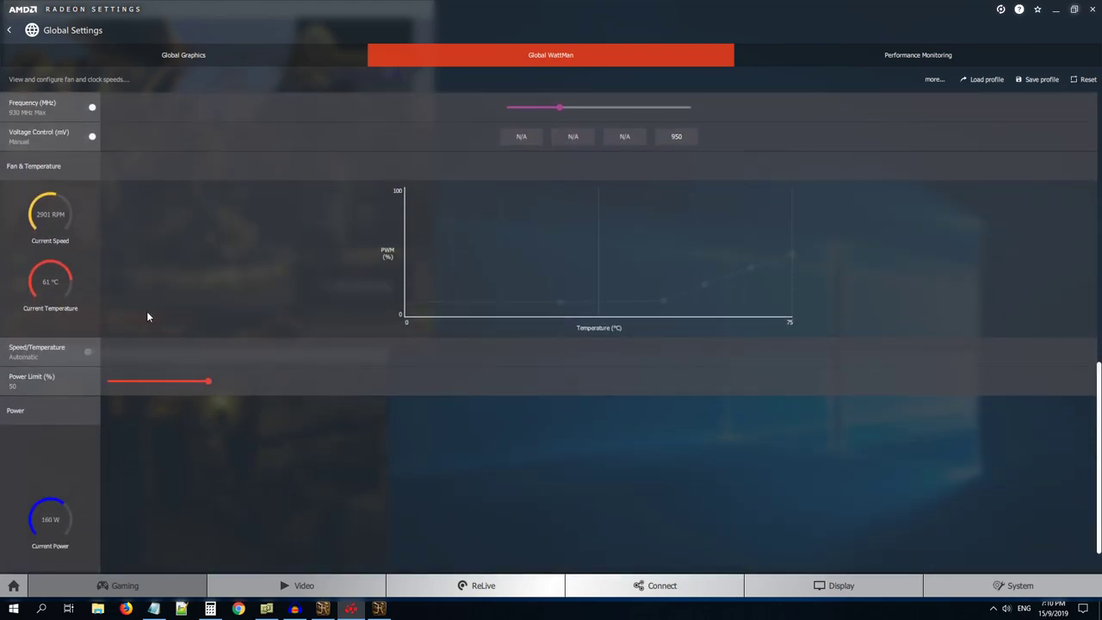
{"action": "left_click", "coordinate": [86, 352]}
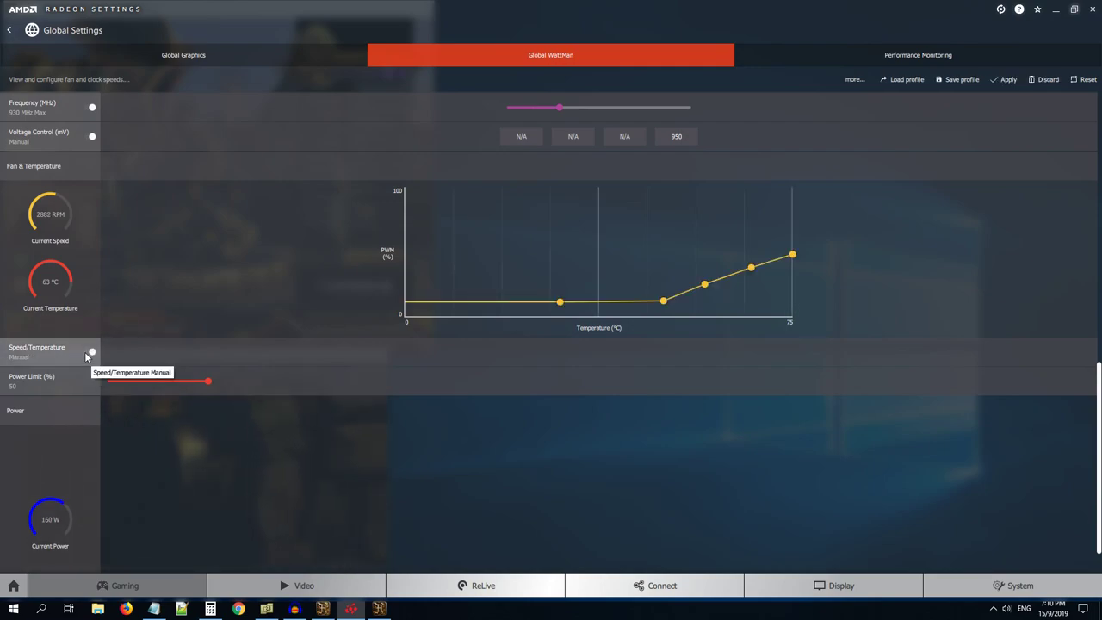
Reshape the fan curve with higher speeds, rising from about 20% at 30 °C to about 90% at 75 °C.
{"action": "mouse_move", "coordinate": [783, 261]}
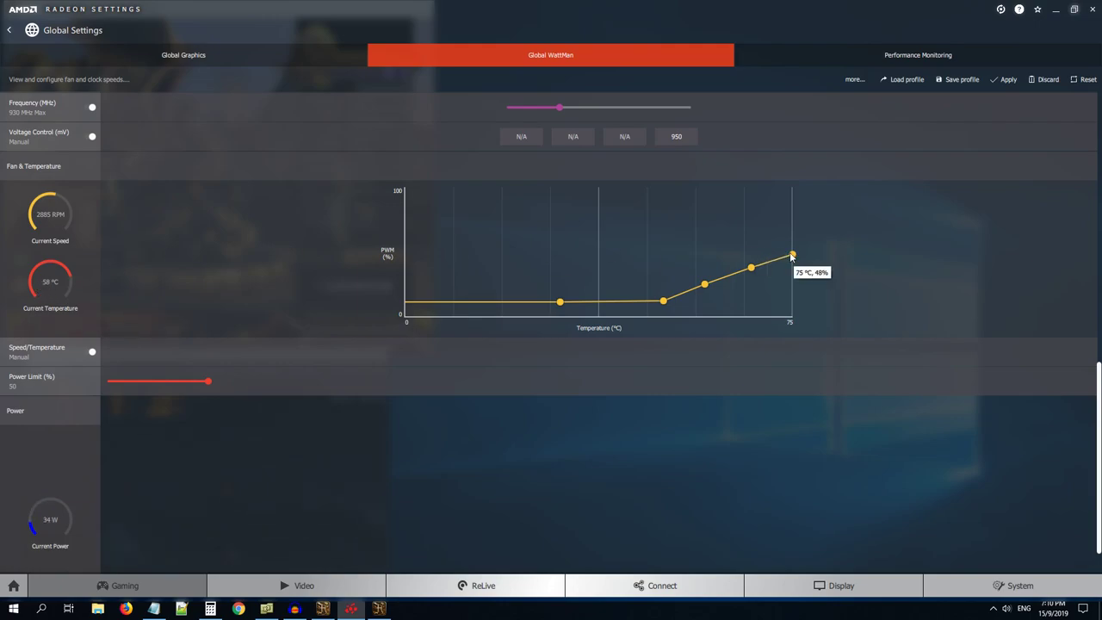
{"action": "left_click_drag", "start_coordinate": [792, 258], "coordinate": [793, 242]}
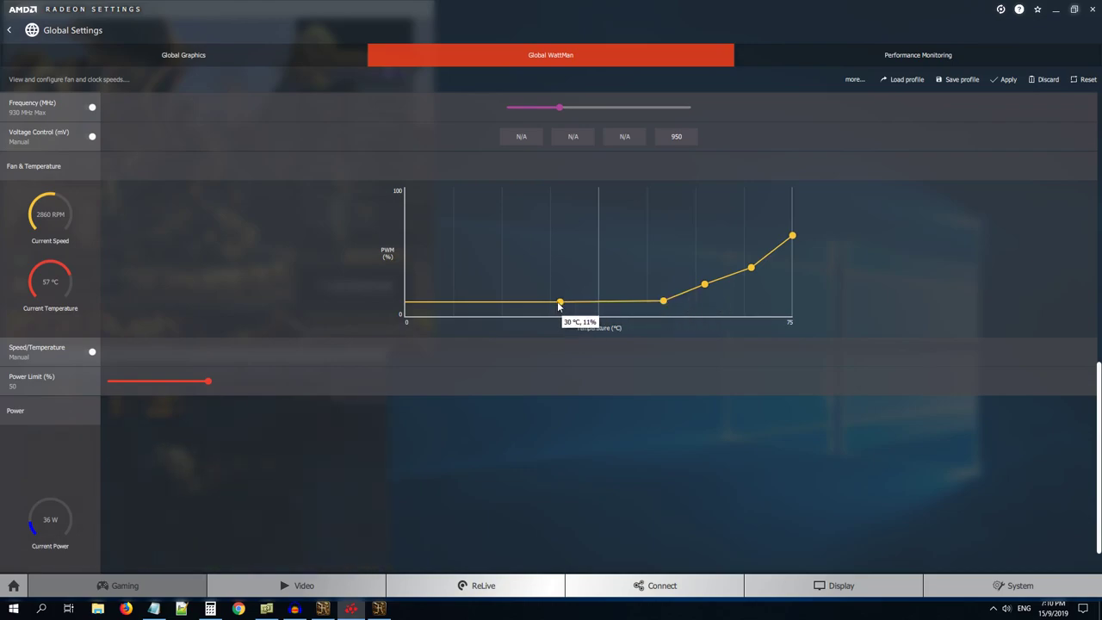
{"action": "left_click_drag", "start_coordinate": [560, 301], "coordinate": [559, 288]}
{"action": "mouse_move", "coordinate": [703, 283]}
{"action": "left_click_drag", "start_coordinate": [703, 283], "coordinate": [647, 287]}
{"action": "left_click_drag", "start_coordinate": [751, 260], "coordinate": [743, 241]}
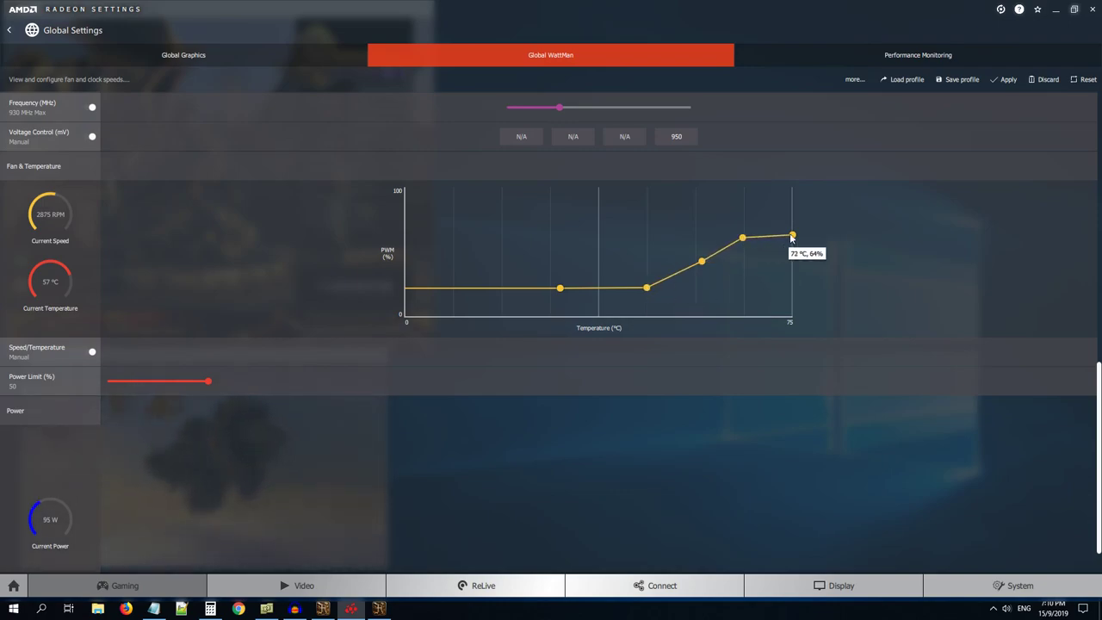
{"action": "left_click_drag", "start_coordinate": [793, 235], "coordinate": [797, 201]}
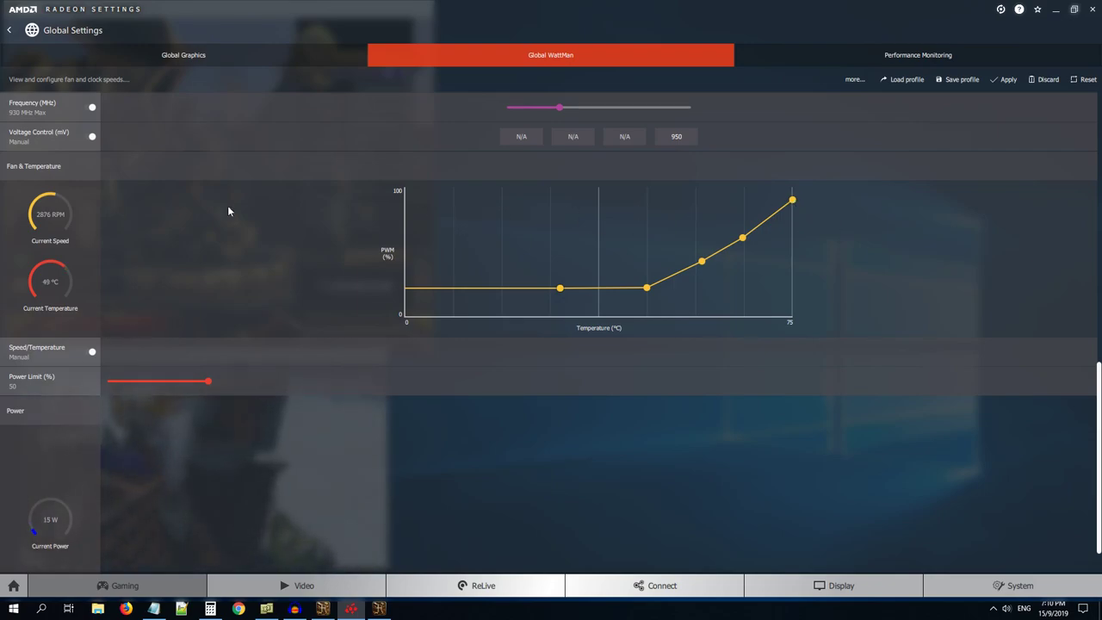
Raise the fan curve's 65 °C point slightly, move its middle point to about 56 °C and 44%, and apply the curve.
{"action": "mouse_move", "coordinate": [744, 242]}
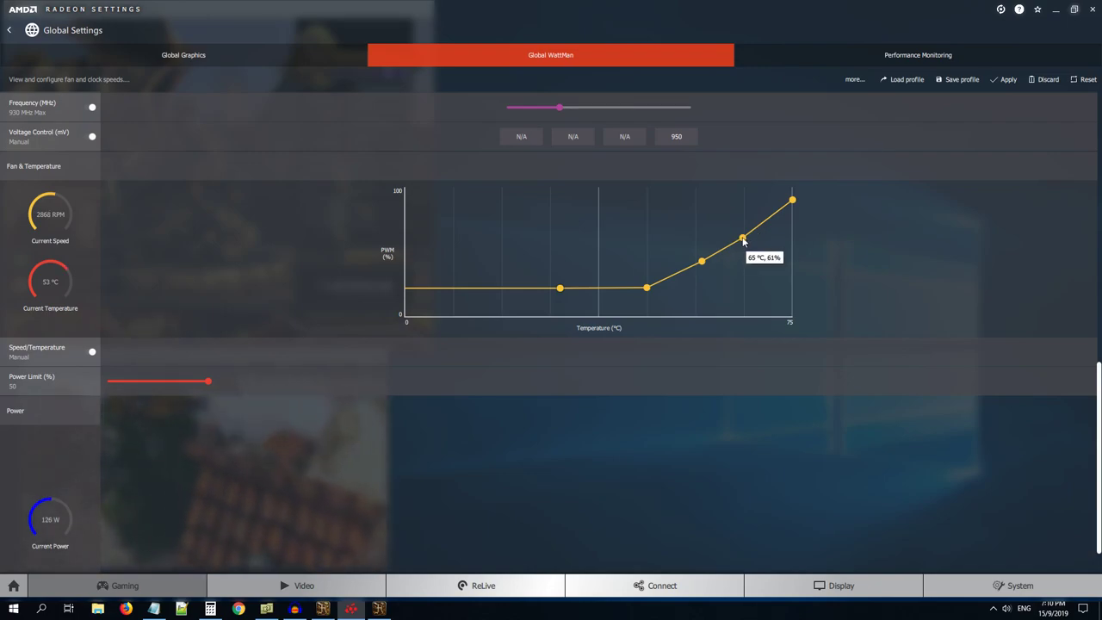
{"action": "left_click_drag", "start_coordinate": [745, 241], "coordinate": [696, 264]}
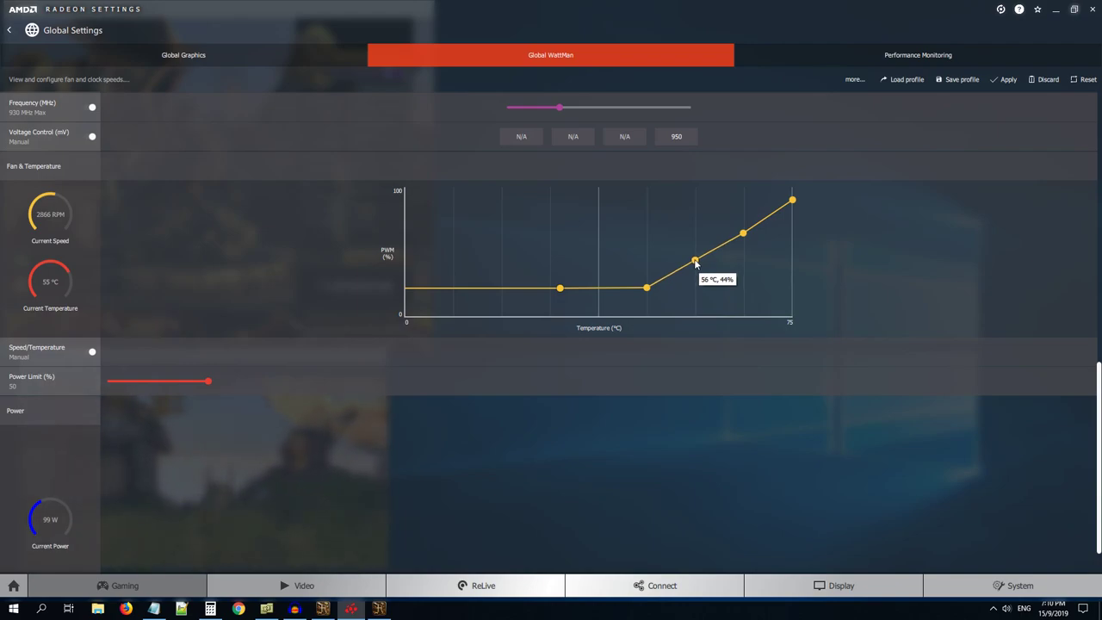
{"action": "mouse_move", "coordinate": [660, 291]}
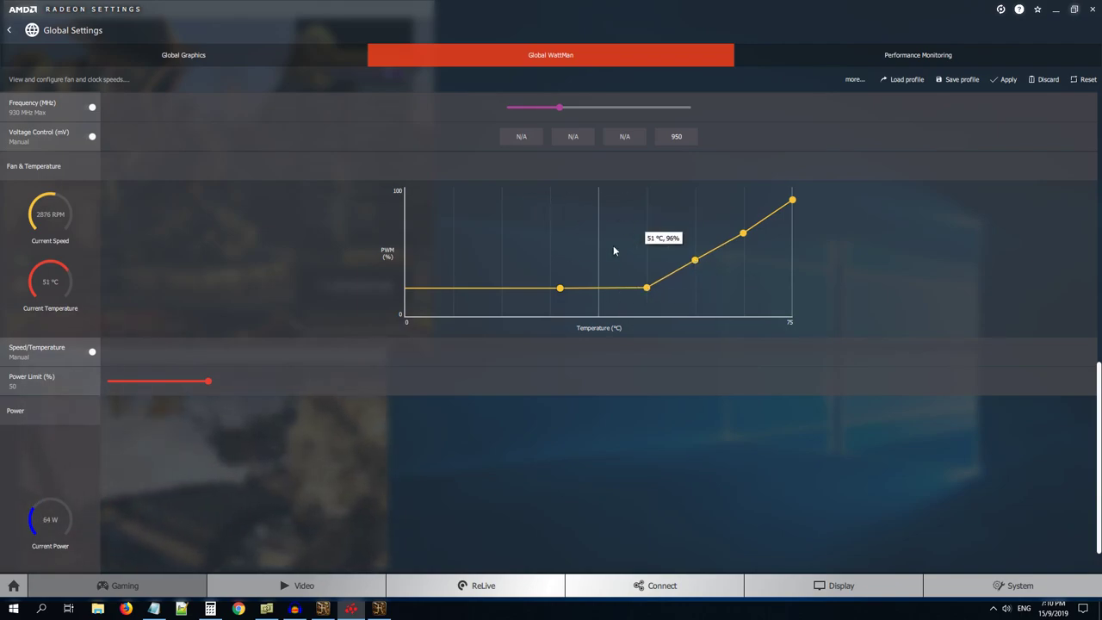
{"action": "mouse_move", "coordinate": [561, 293]}
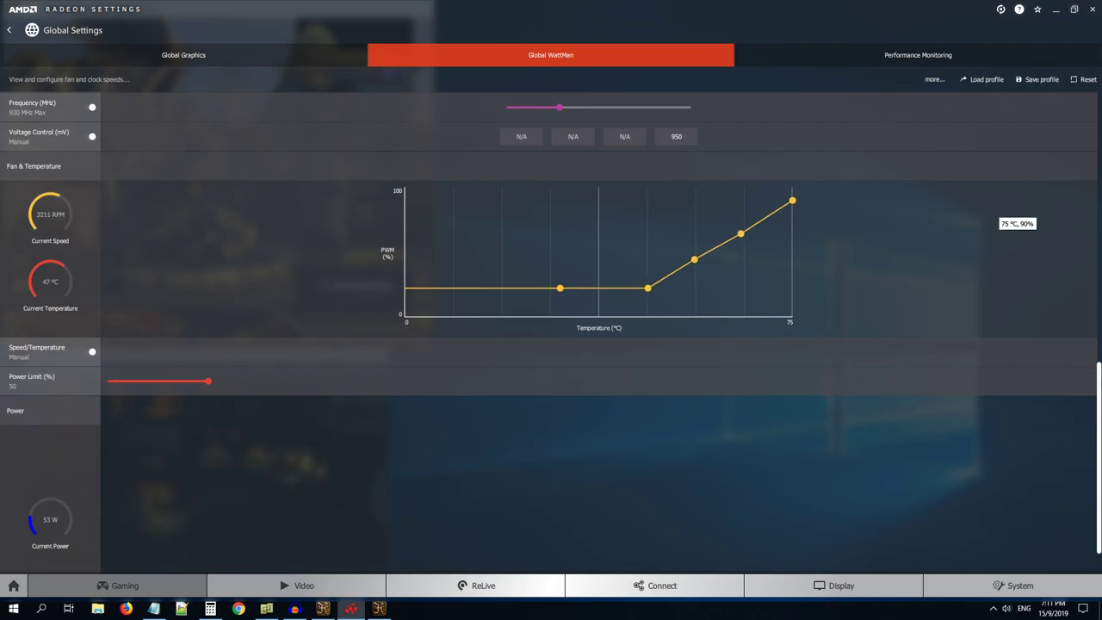
Review the fan, memory and GPU tuning settings and the monitoring graph with its peak values.
{"action": "scroll", "coordinate": [551, 336], "scroll_direction": "down", "scroll_amount": 1}
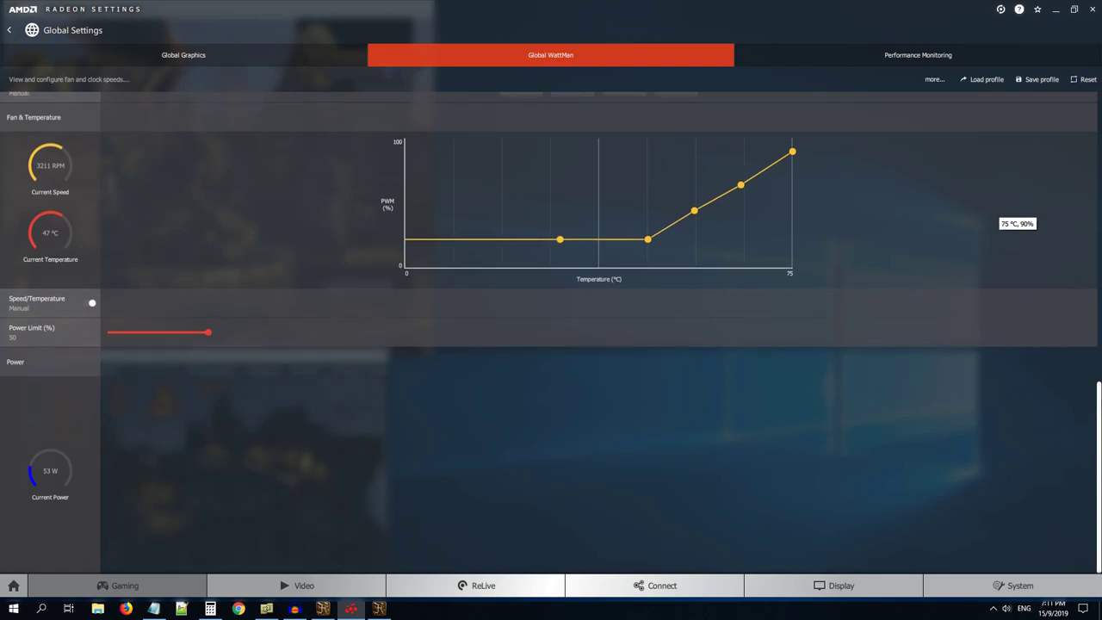
{"action": "scroll", "coordinate": [551, 336], "scroll_direction": "up", "scroll_amount": 2}
{"action": "scroll", "coordinate": [550, 336], "scroll_direction": "up", "scroll_amount": 3}
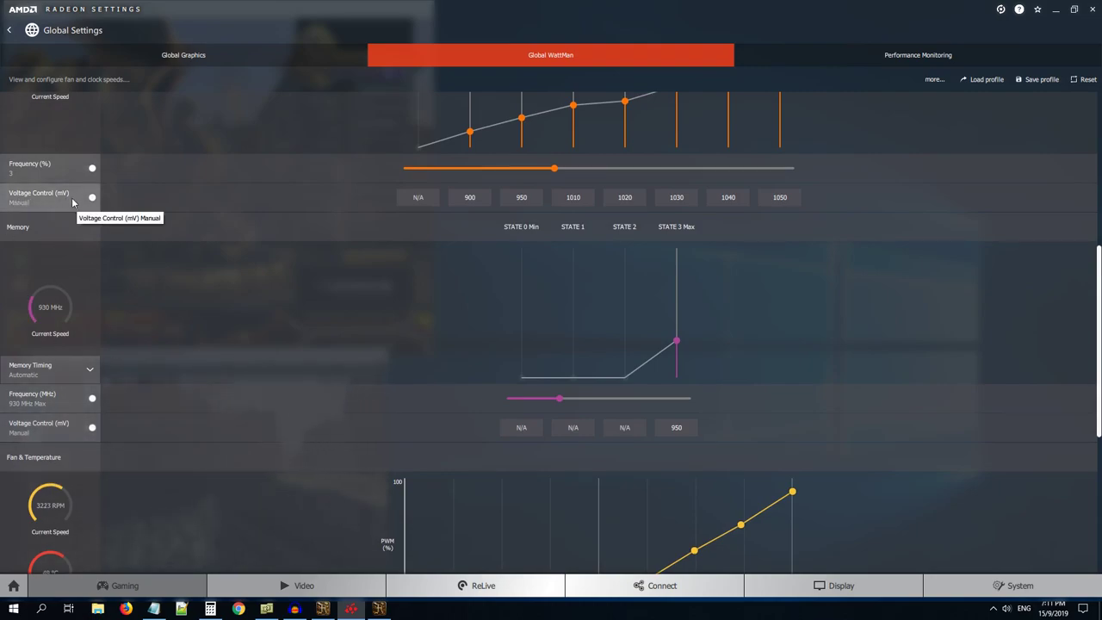
{"action": "scroll", "coordinate": [177, 303], "scroll_direction": "up", "scroll_amount": 3}
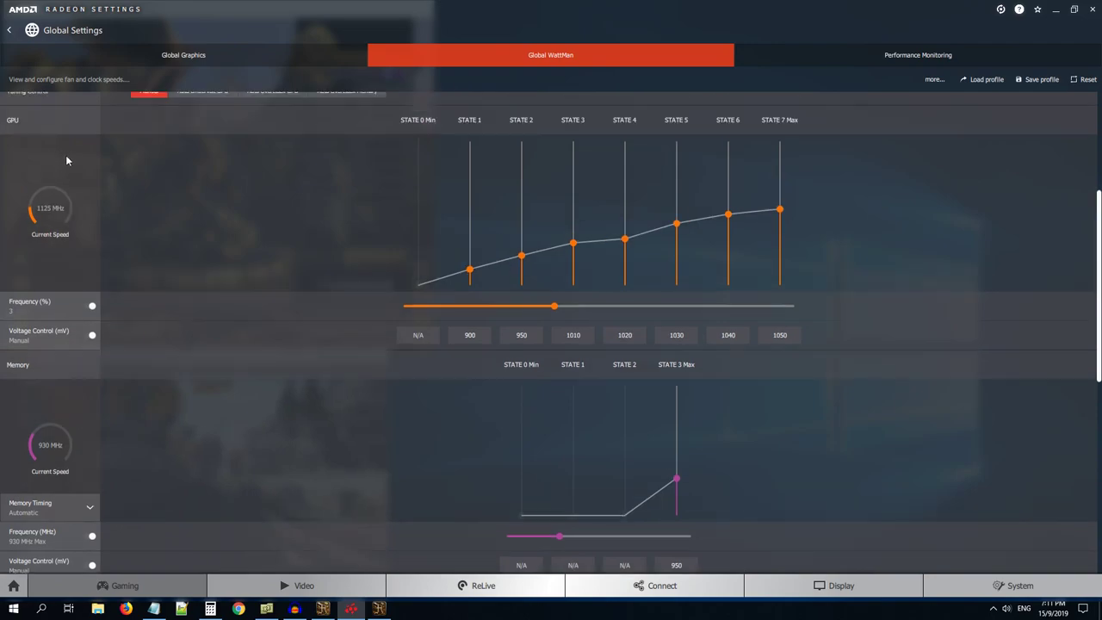
{"action": "scroll", "coordinate": [116, 346], "scroll_direction": "down", "scroll_amount": 2}
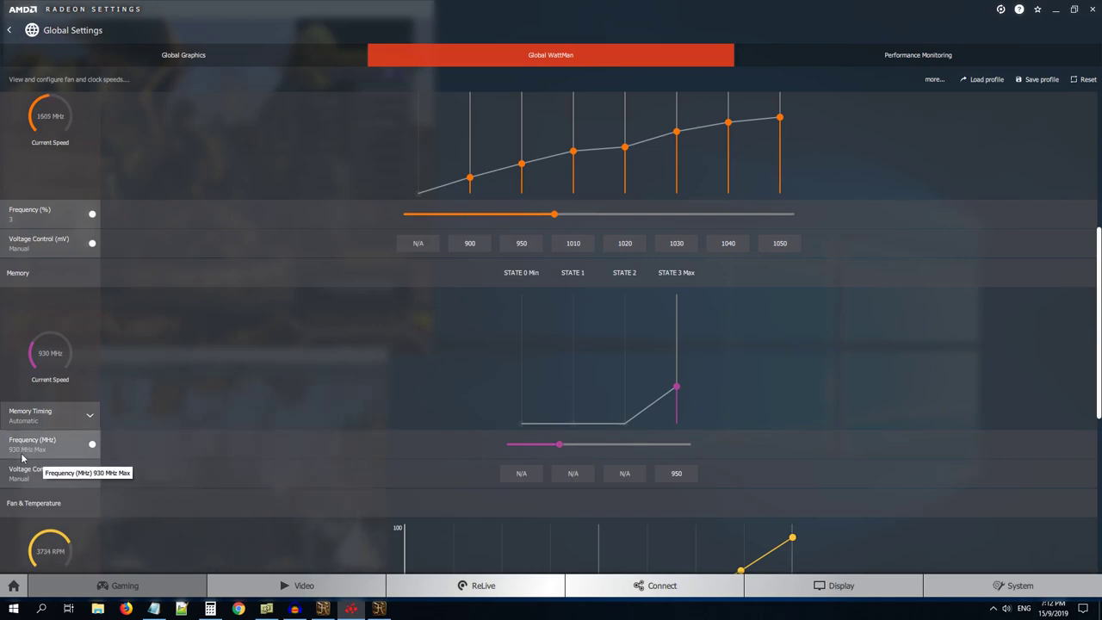
{"action": "scroll", "coordinate": [861, 315], "scroll_direction": "up", "scroll_amount": 3}
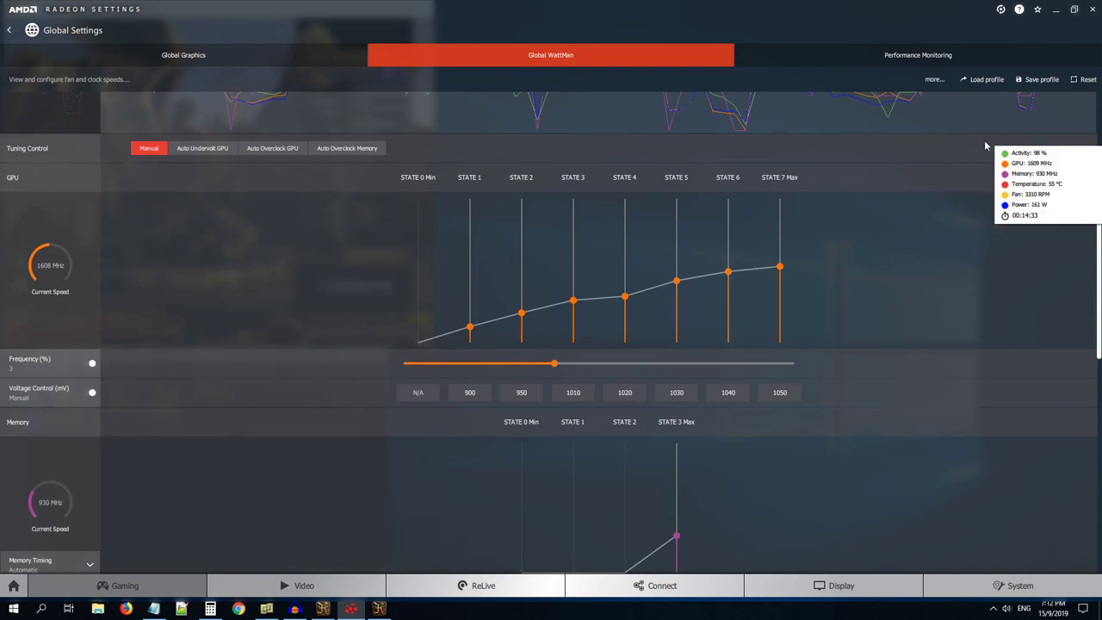
{"action": "scroll", "coordinate": [956, 121], "scroll_direction": "up", "scroll_amount": 1}
{"action": "scroll", "coordinate": [944, 315], "scroll_direction": "up", "scroll_amount": 1}
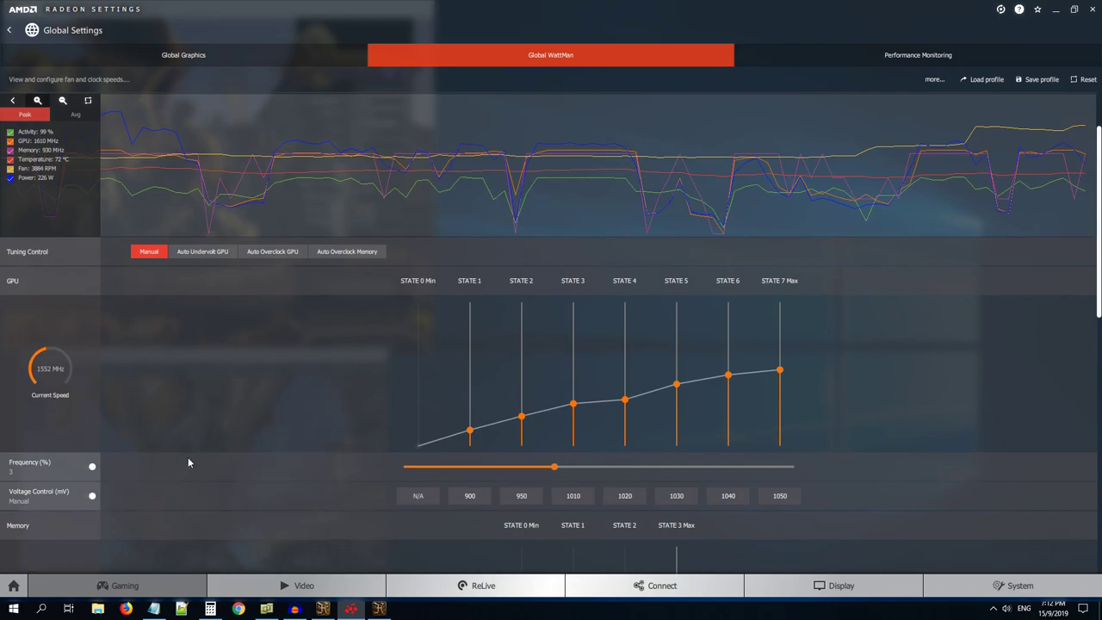
Restore the Radeon Settings window to its smaller size, run the Heaven benchmark, review the full results and close them.
{"action": "left_click", "coordinate": [1073, 9]}
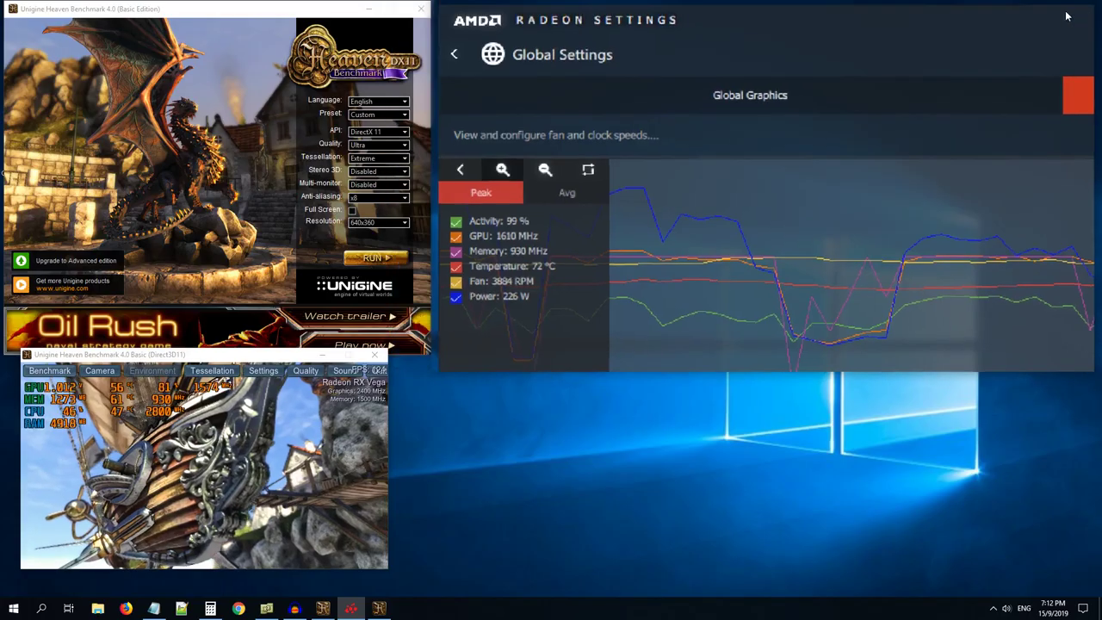
{"action": "left_click", "coordinate": [44, 375]}
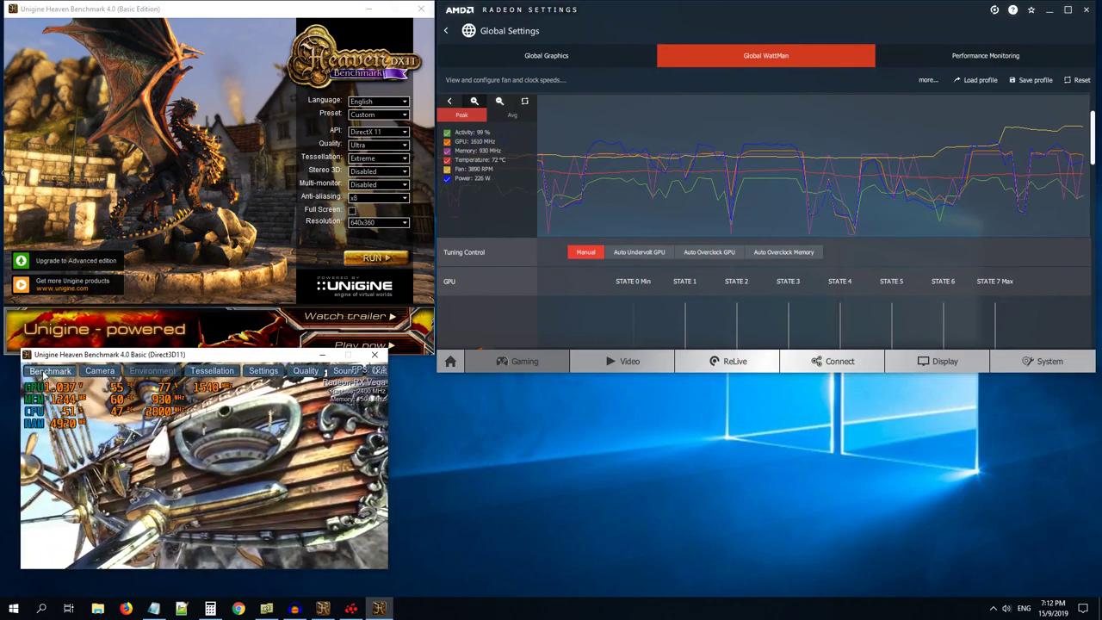
{"action": "left_click", "coordinate": [44, 375]}
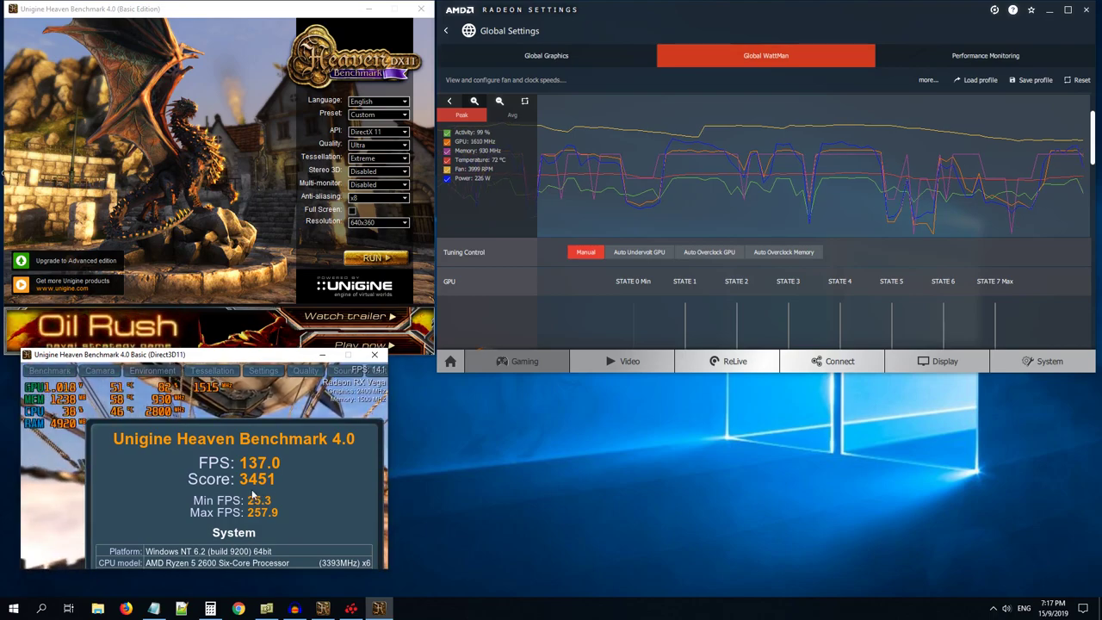
{"action": "scroll", "coordinate": [263, 499], "scroll_direction": "down", "scroll_amount": 2}
{"action": "scroll", "coordinate": [266, 505], "scroll_direction": "down", "scroll_amount": 5}
{"action": "left_click", "coordinate": [347, 556]}
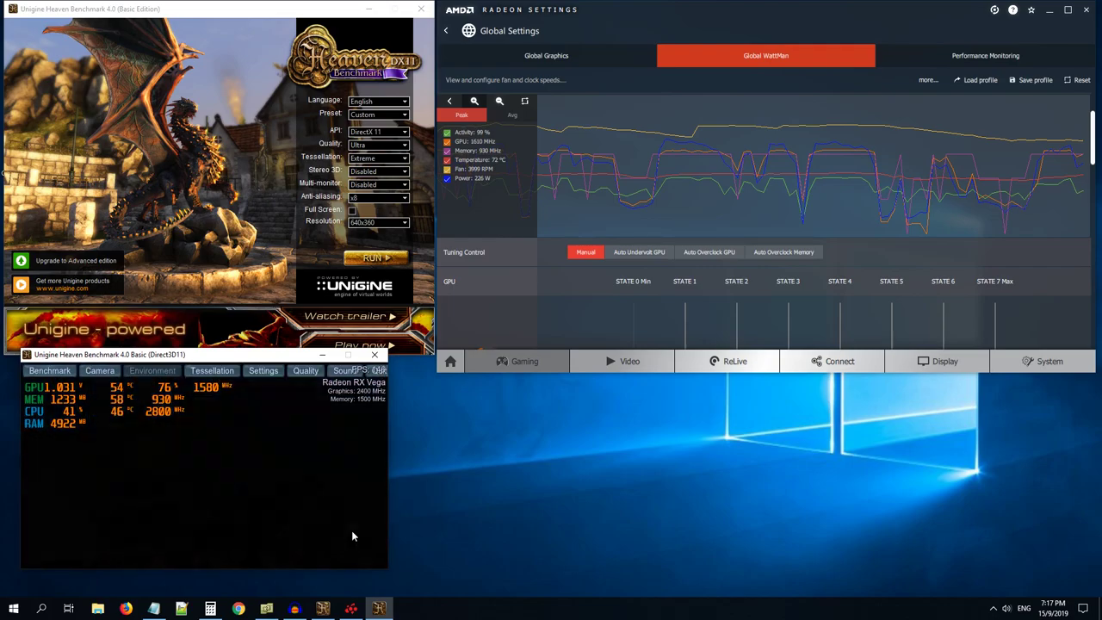
Maximize Radeon Settings and review the GPU frequency and voltages, memory voltage, fan curve, power limit and monitoring graph.
{"action": "left_click", "coordinate": [1067, 9]}
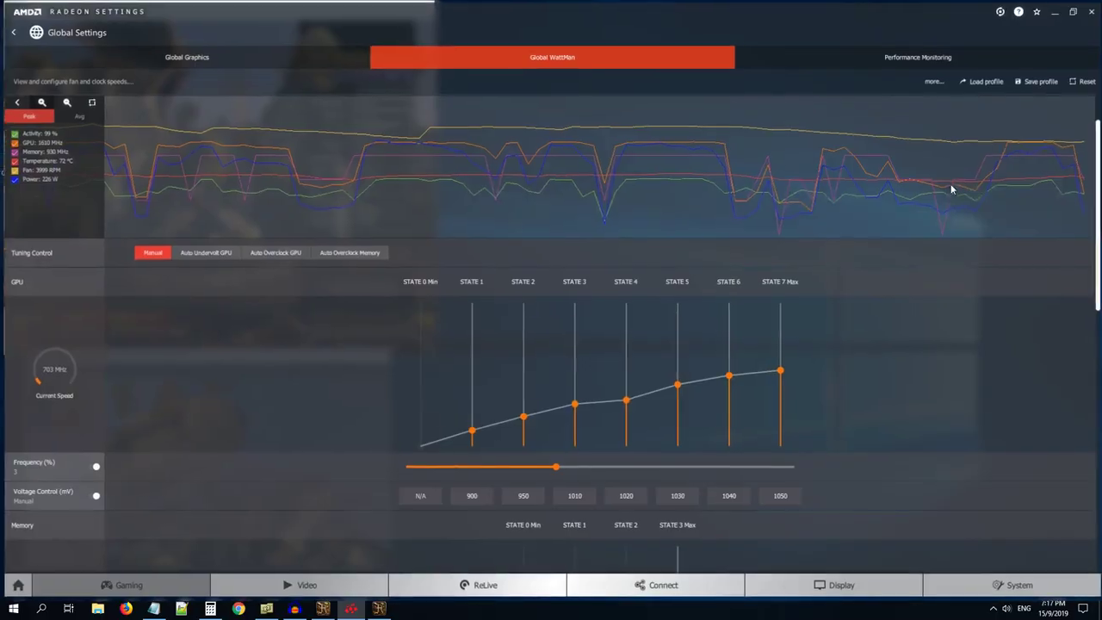
{"action": "scroll", "coordinate": [1093, 199], "scroll_direction": "down", "scroll_amount": 3}
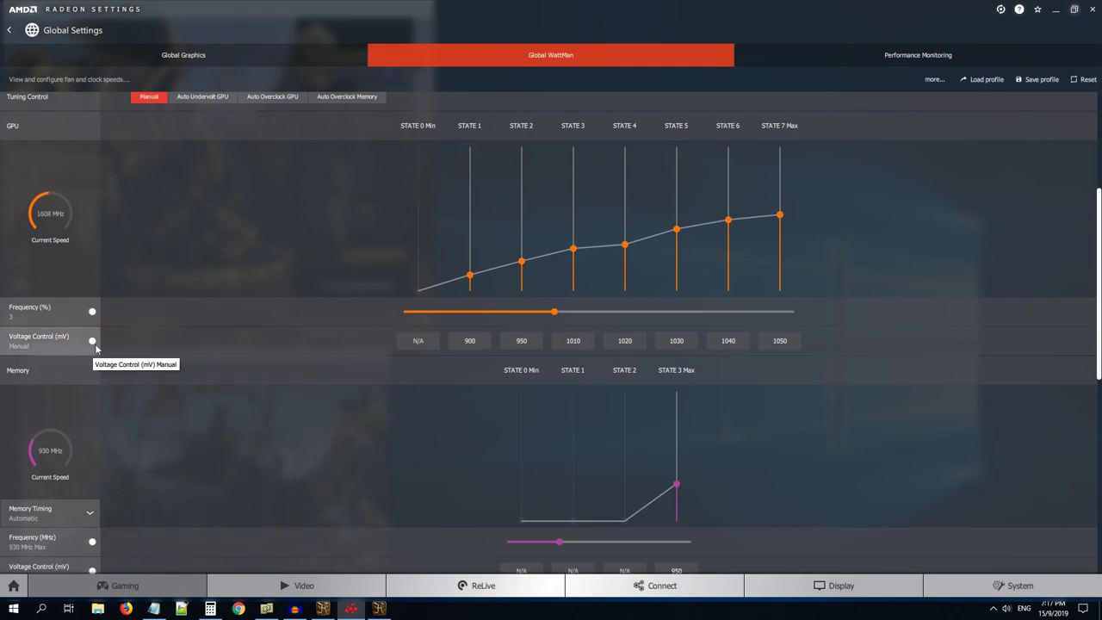
{"action": "left_click", "coordinate": [780, 344]}
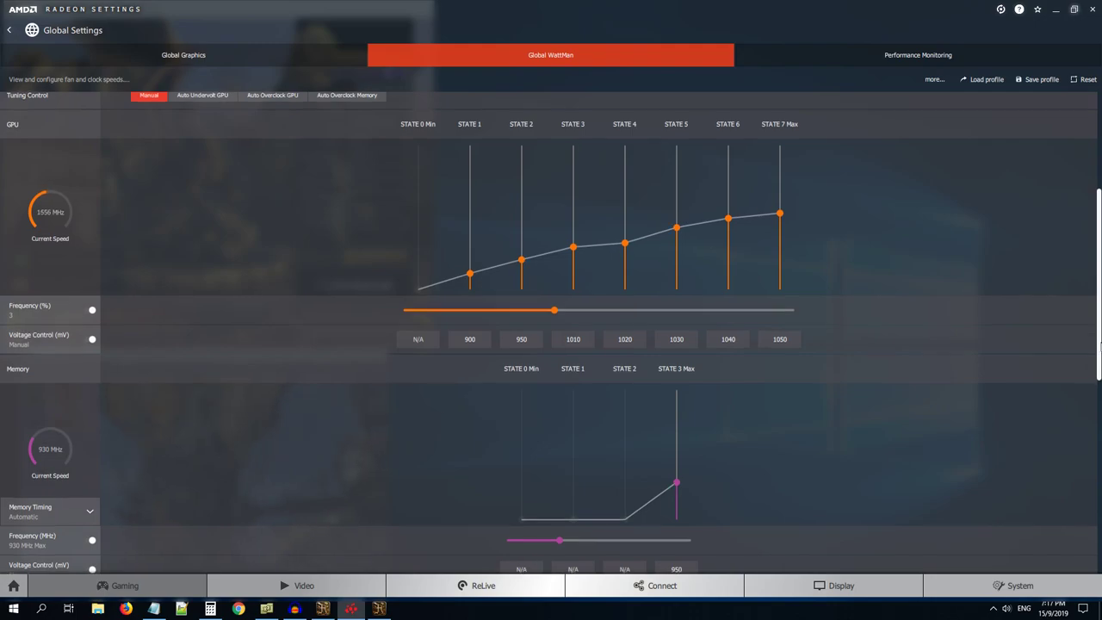
{"action": "scroll", "coordinate": [551, 344], "scroll_direction": "down", "scroll_amount": 2}
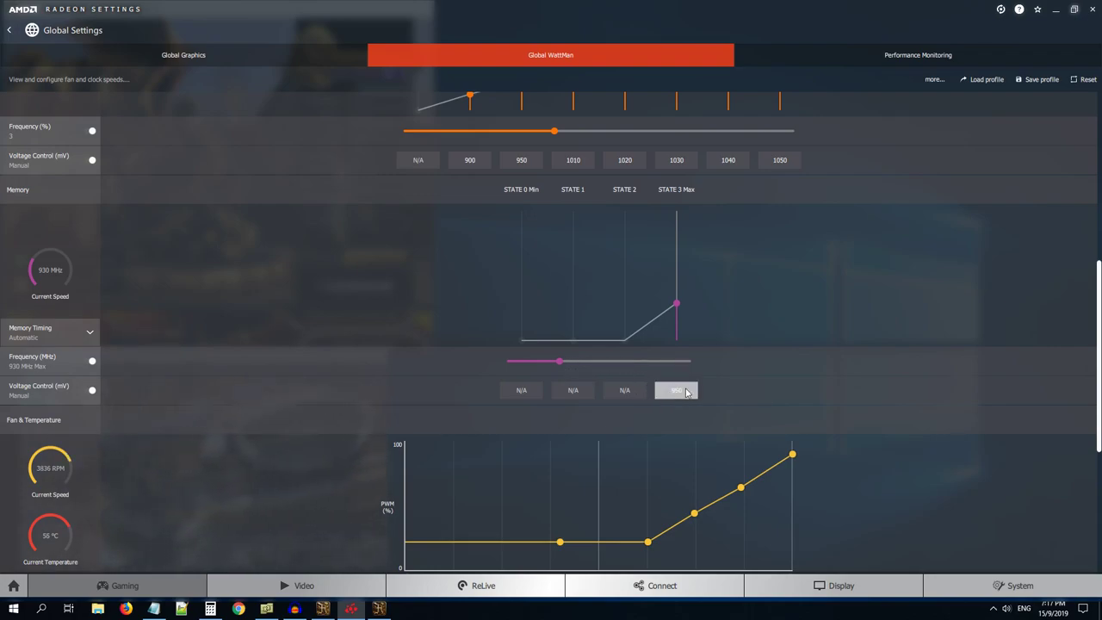
{"action": "scroll", "coordinate": [1098, 381], "scroll_direction": "down", "scroll_amount": 5}
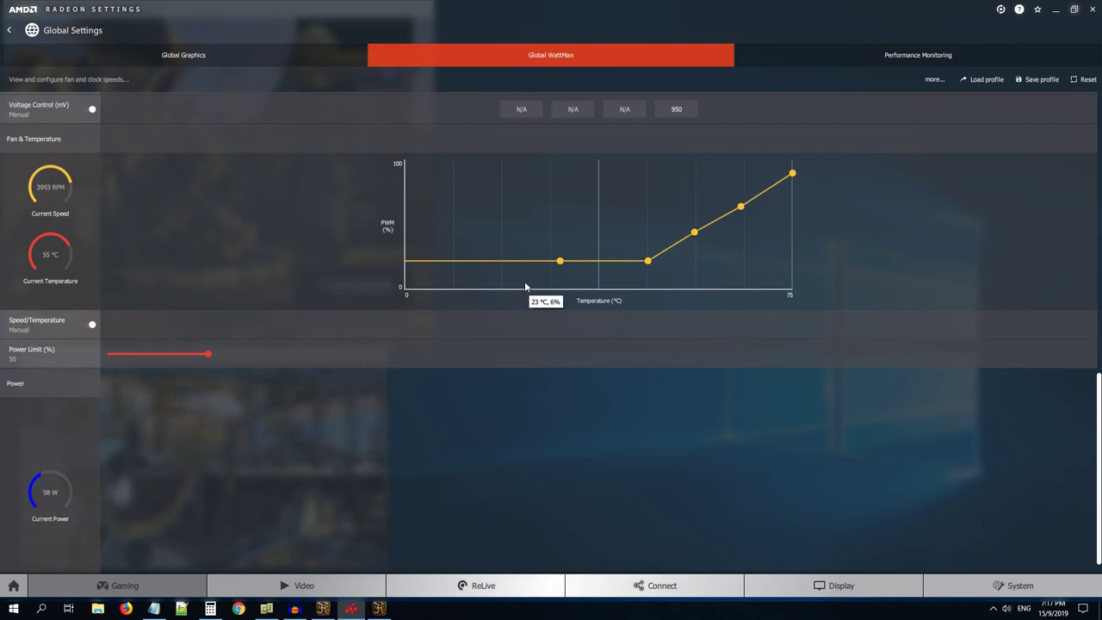
{"action": "scroll", "coordinate": [722, 344], "scroll_direction": "down", "scroll_amount": 1}
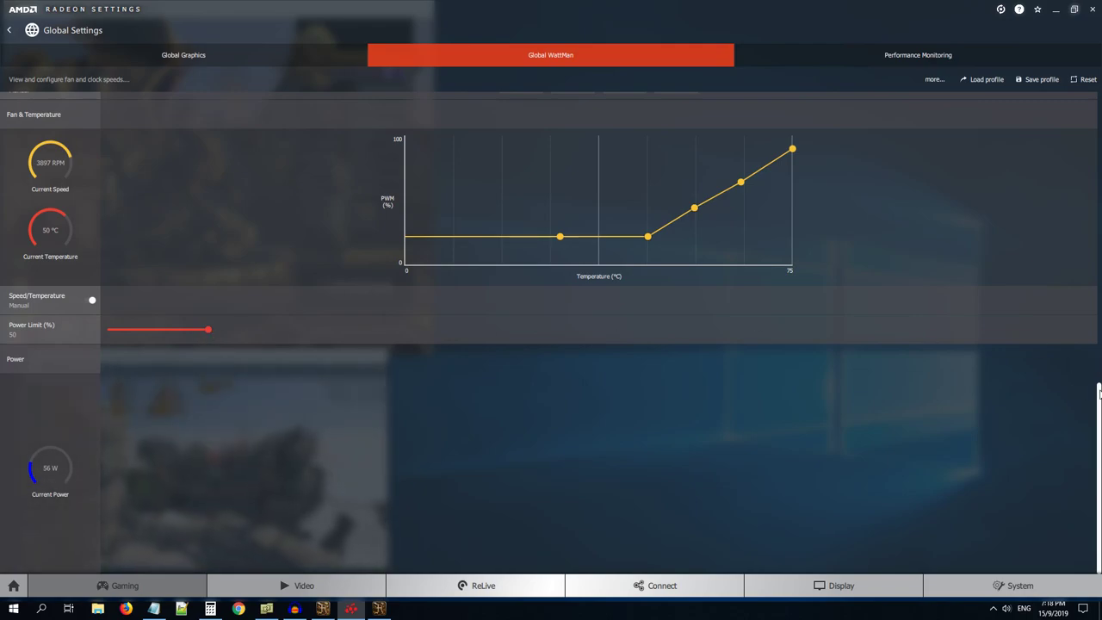
{"action": "left_click_drag", "start_coordinate": [1097, 387], "coordinate": [1097, 112]}
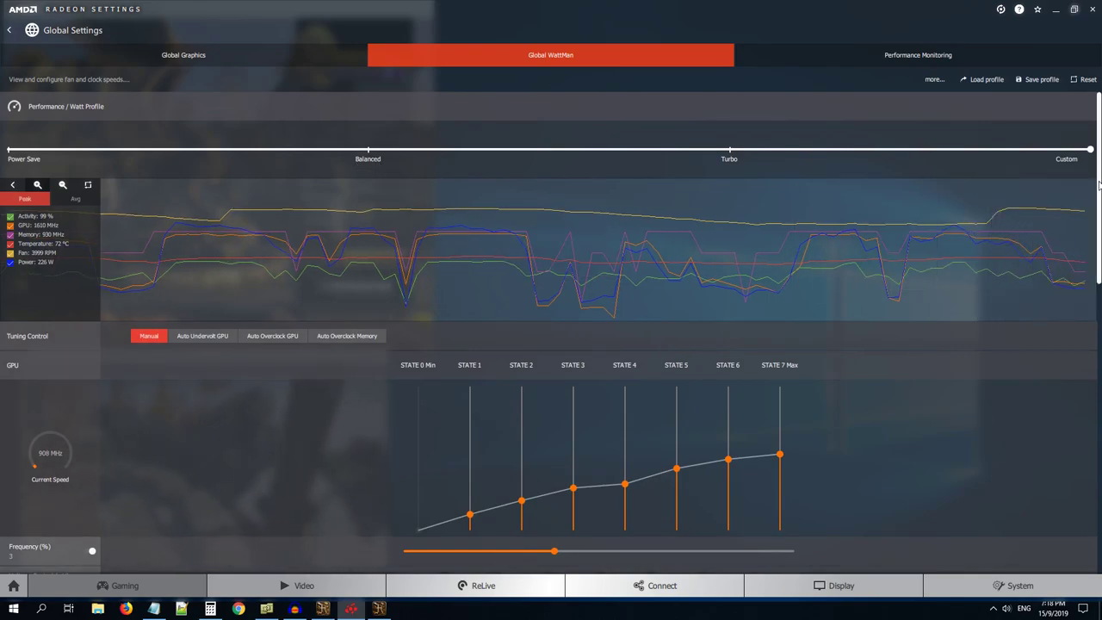
{"action": "scroll", "coordinate": [1098, 217], "scroll_direction": "down", "scroll_amount": 1}
{"action": "scroll", "coordinate": [1096, 187], "scroll_direction": "up", "scroll_amount": 1}
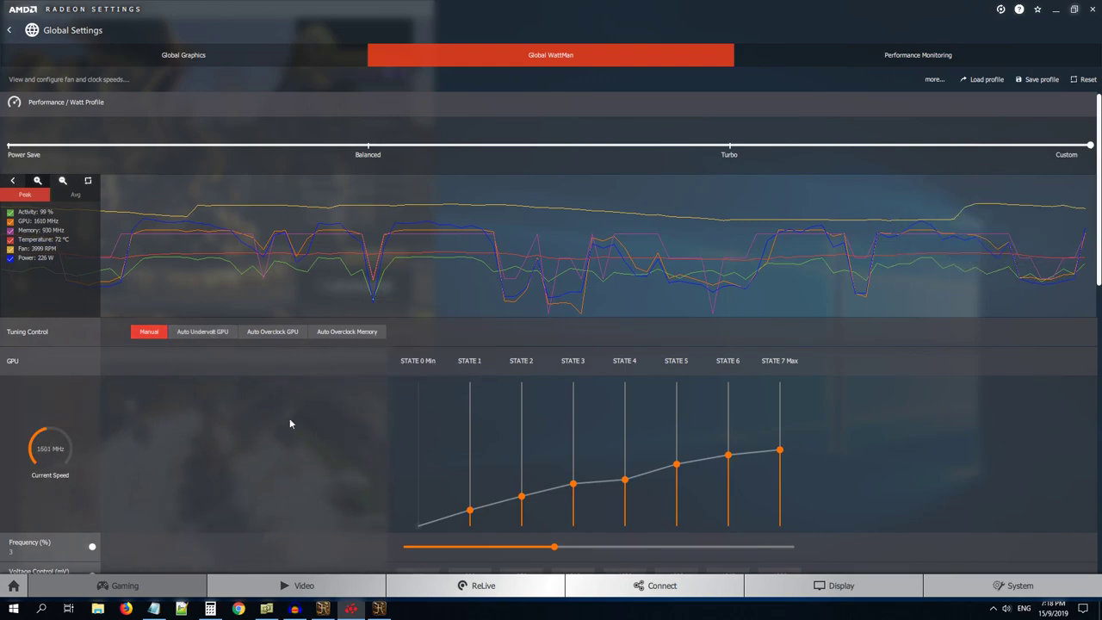
Switch the tuning control to Auto Undervolt GPU, accept the override warning, apply it and acknowledge the completion report in the restored window.
{"action": "left_click", "coordinate": [209, 334]}
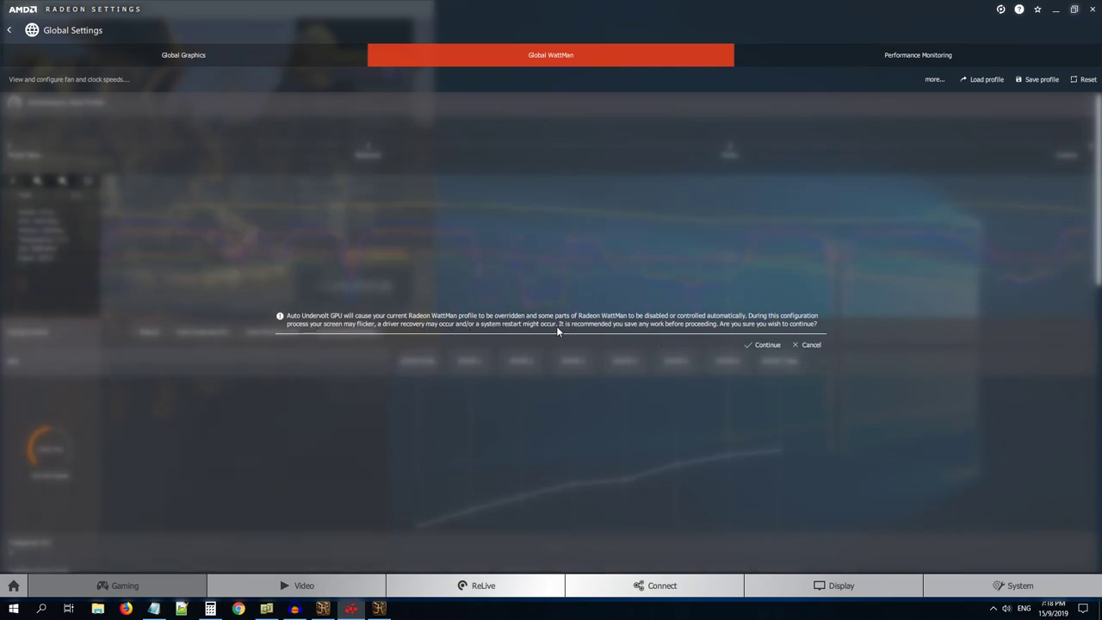
{"action": "left_click", "coordinate": [754, 348]}
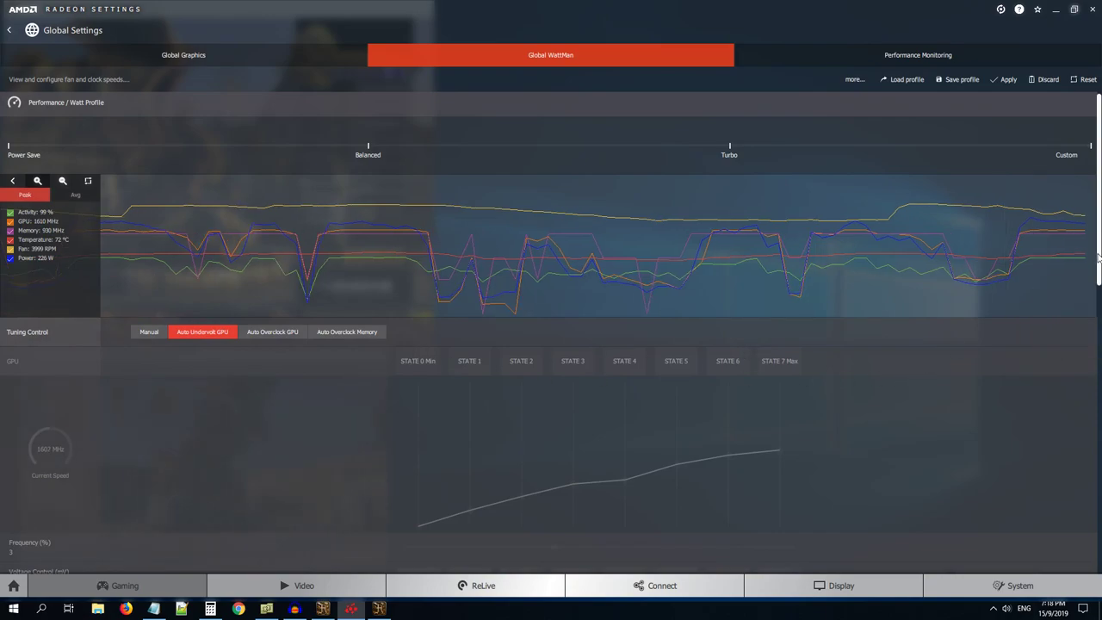
{"action": "mouse_move", "coordinate": [1098, 234]}
{"action": "left_mouse_down"}
{"action": "mouse_move", "coordinate": [1097, 462]}
{"action": "mouse_move", "coordinate": [1099, 219]}
{"action": "left_mouse_up"}
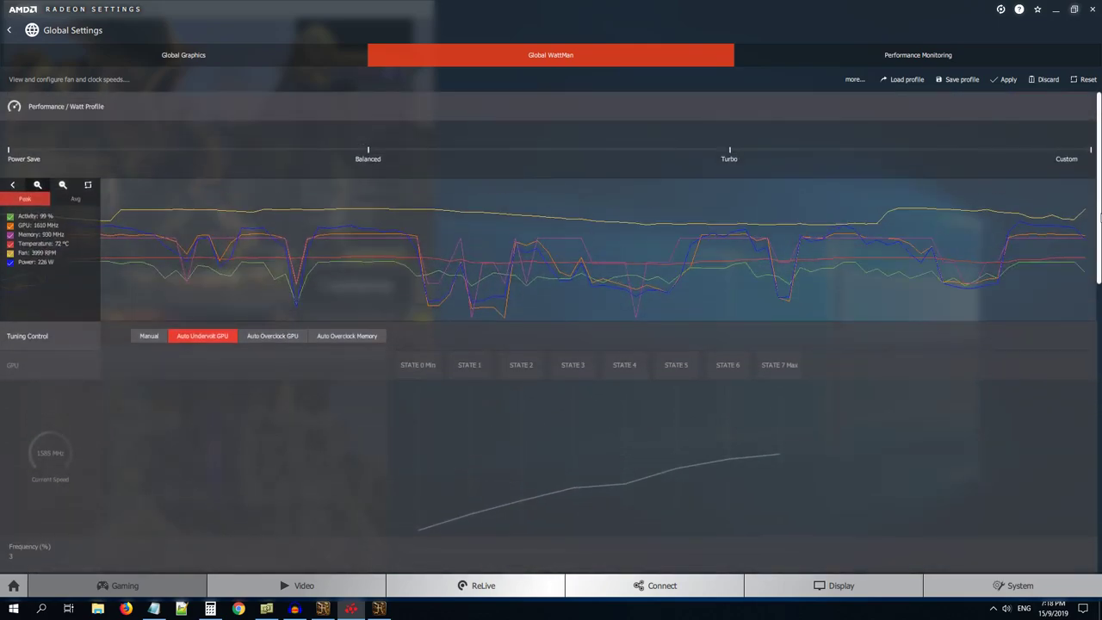
{"action": "left_click", "coordinate": [1073, 9]}
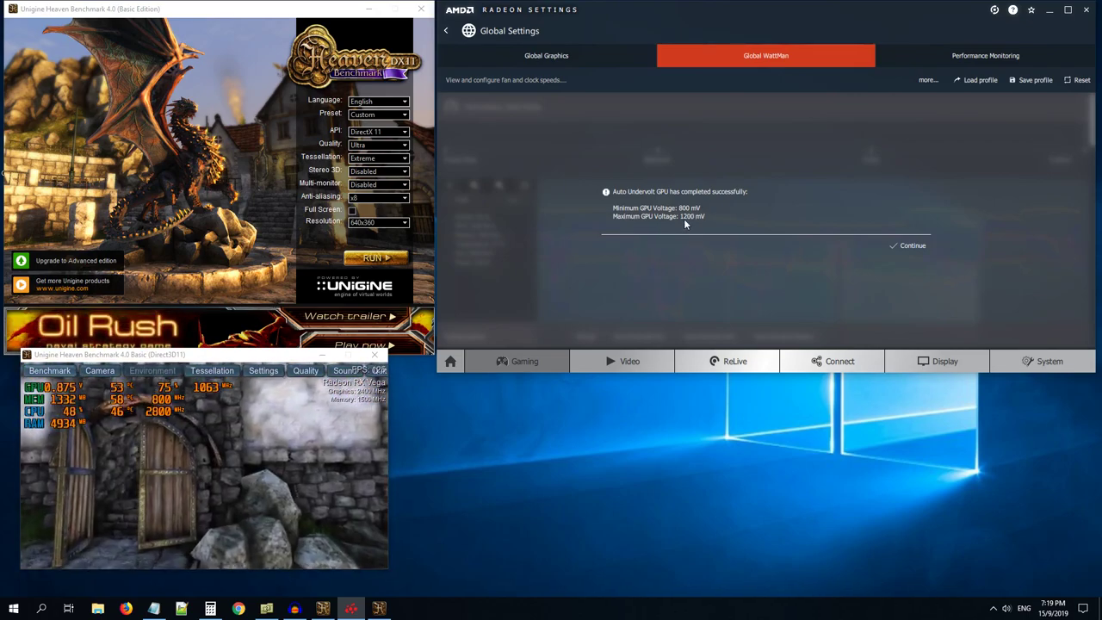
{"action": "left_click", "coordinate": [908, 247]}
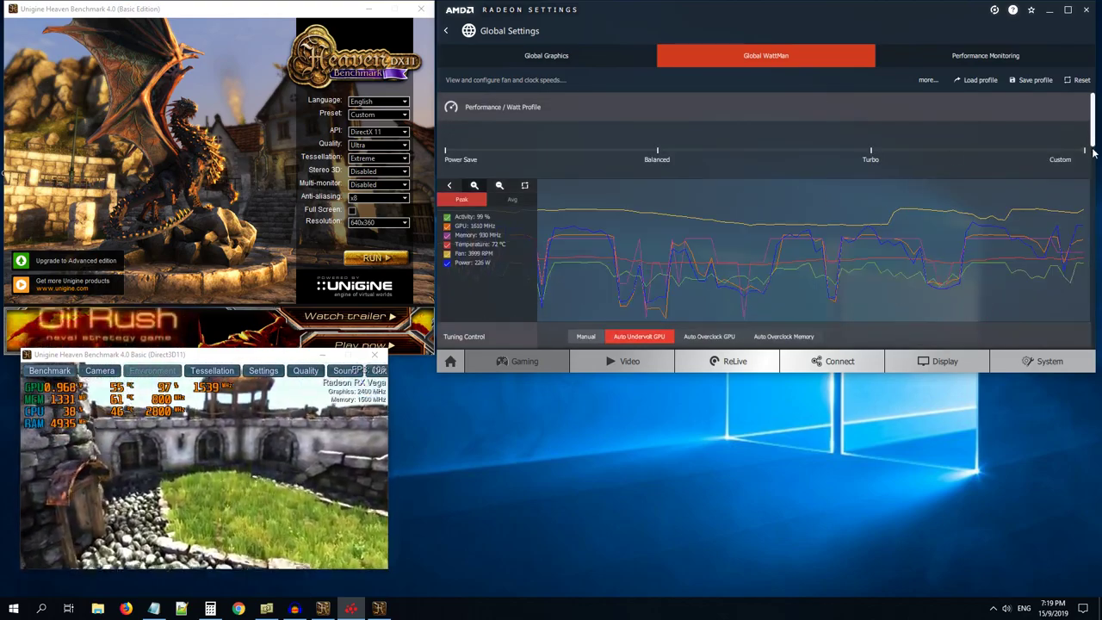
Examine the monitoring graph, the power limit and the current power under automatic undervolting.
{"action": "scroll", "coordinate": [1093, 152], "scroll_direction": "down", "scroll_amount": 2}
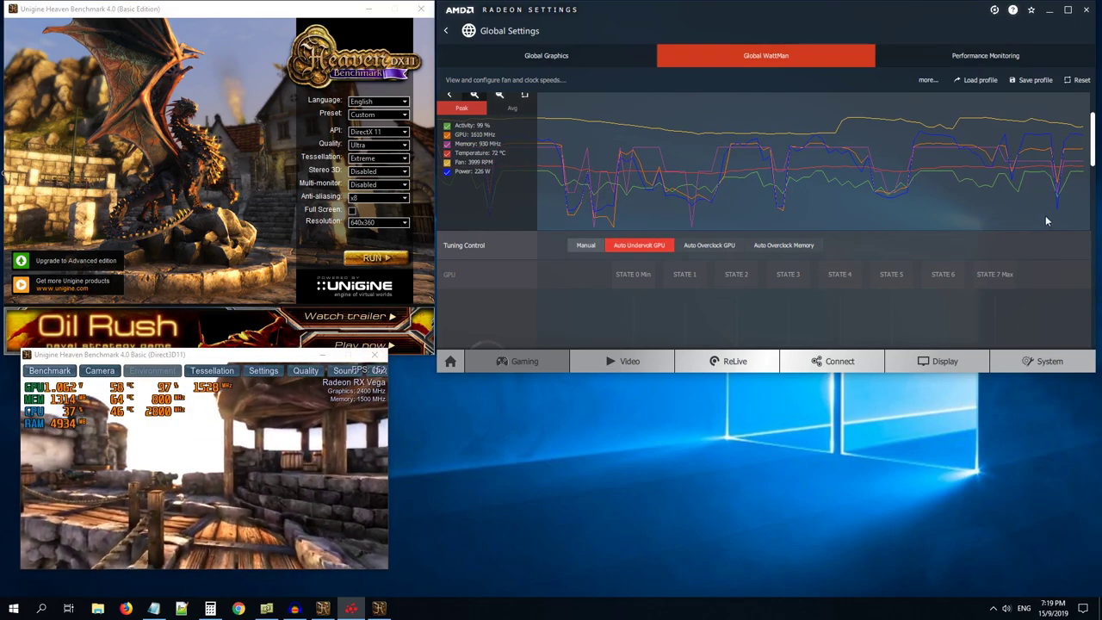
{"action": "mouse_move", "coordinate": [1079, 222]}
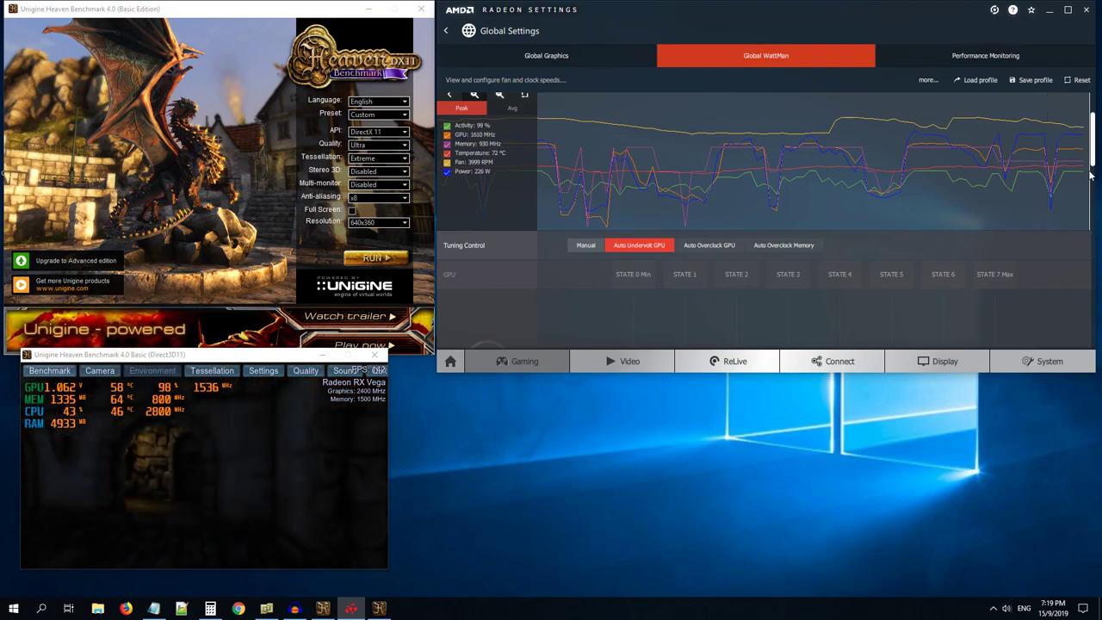
{"action": "left_click_drag", "start_coordinate": [1090, 153], "coordinate": [1090, 365]}
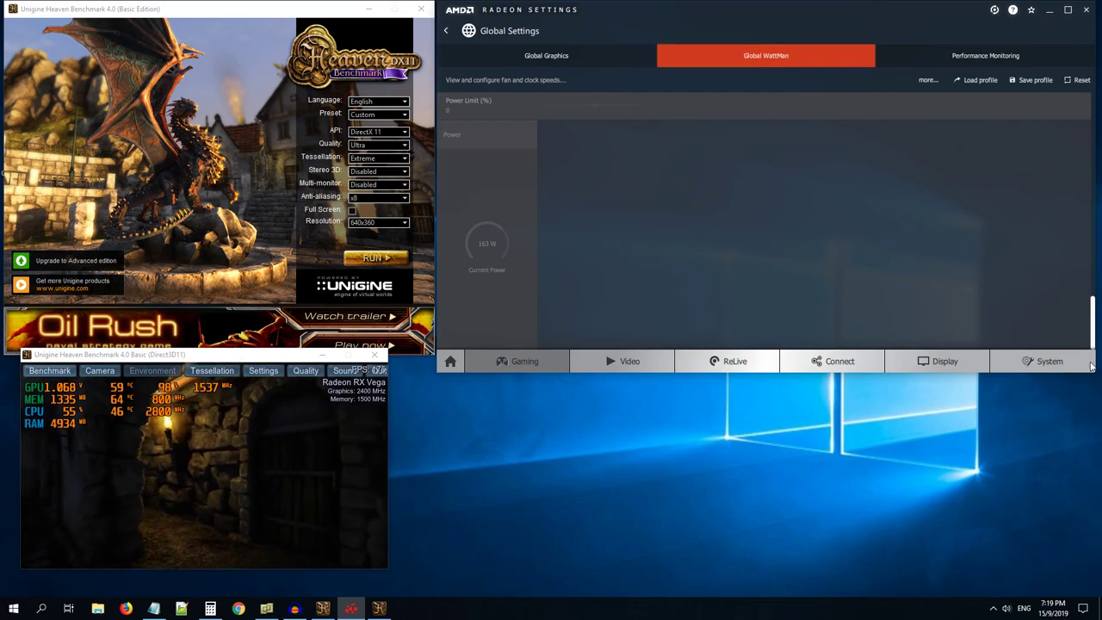